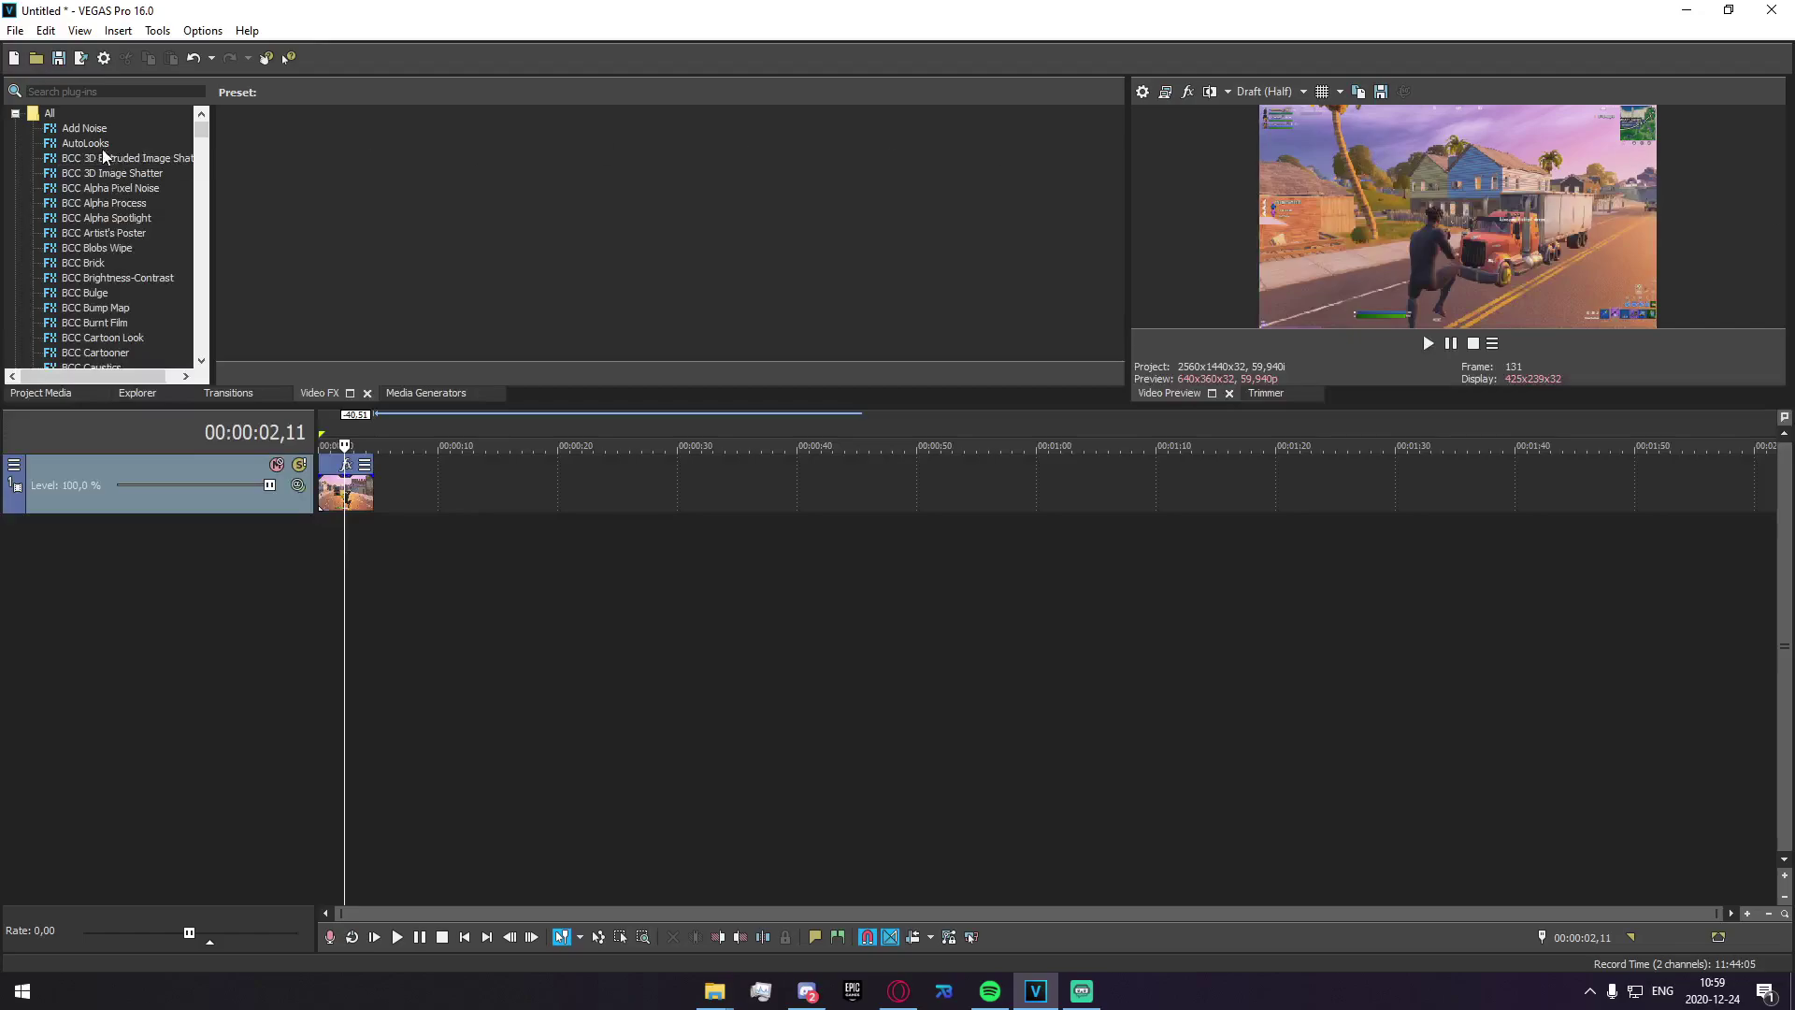
Select the Video FX plug-in search field to search plug-ins by name.
{"action": "left_click", "coordinate": [140, 91]}
Filter Video FX by 'twixt' and drop TwixtorPRO onto the gameplay clip.
{"action": "type", "text": "twixt"}
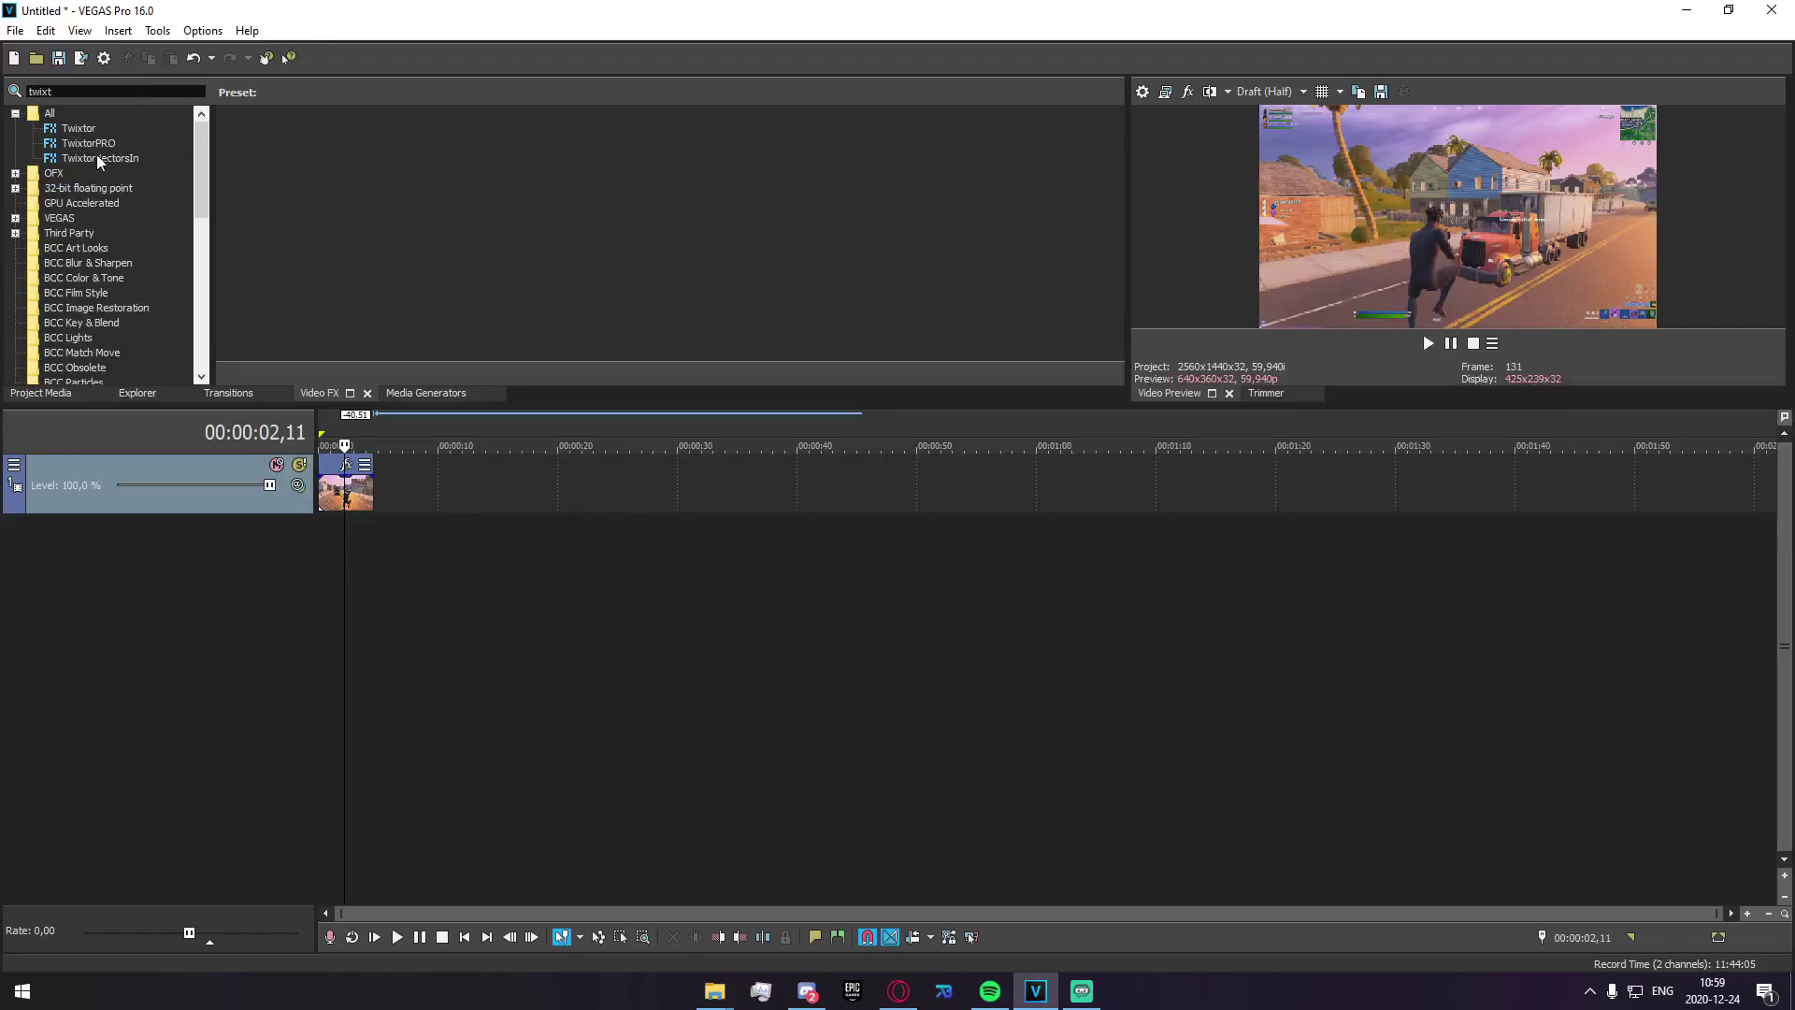
{"action": "left_click_drag", "start_coordinate": [90, 147], "coordinate": [353, 496]}
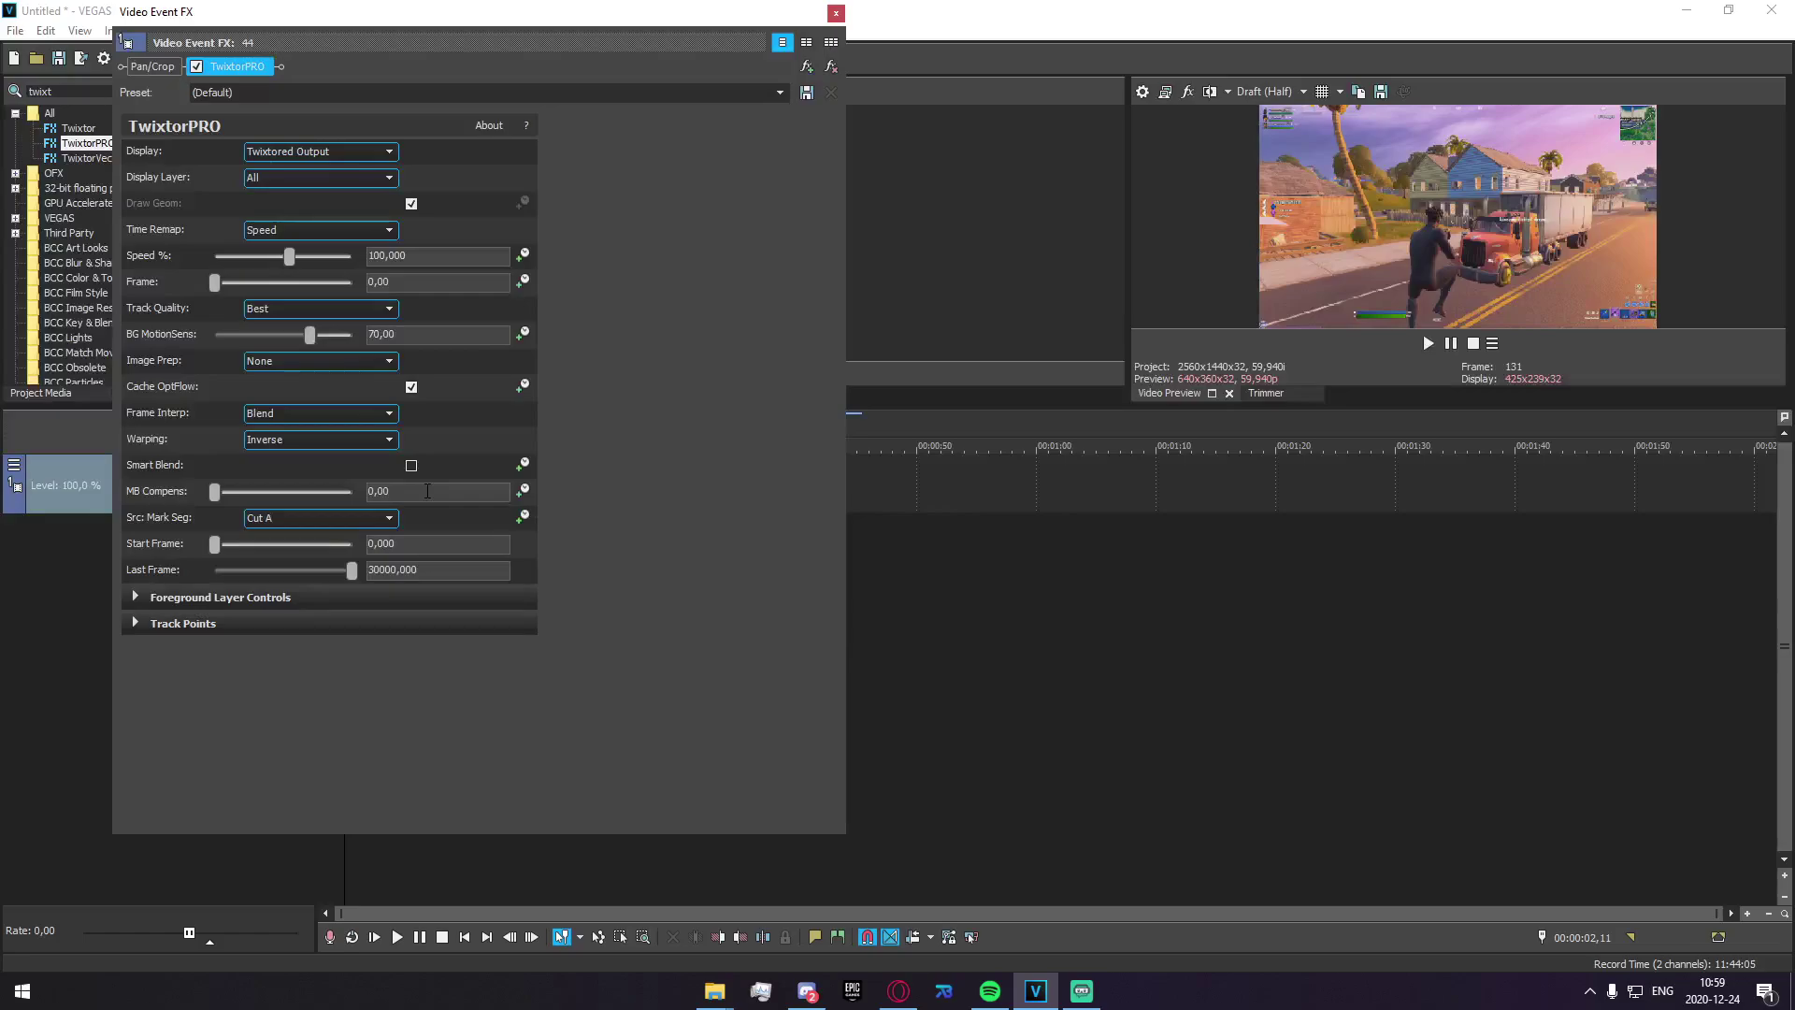
{"action": "left_click", "coordinate": [376, 152]}
{"action": "left_click", "coordinate": [373, 152]}
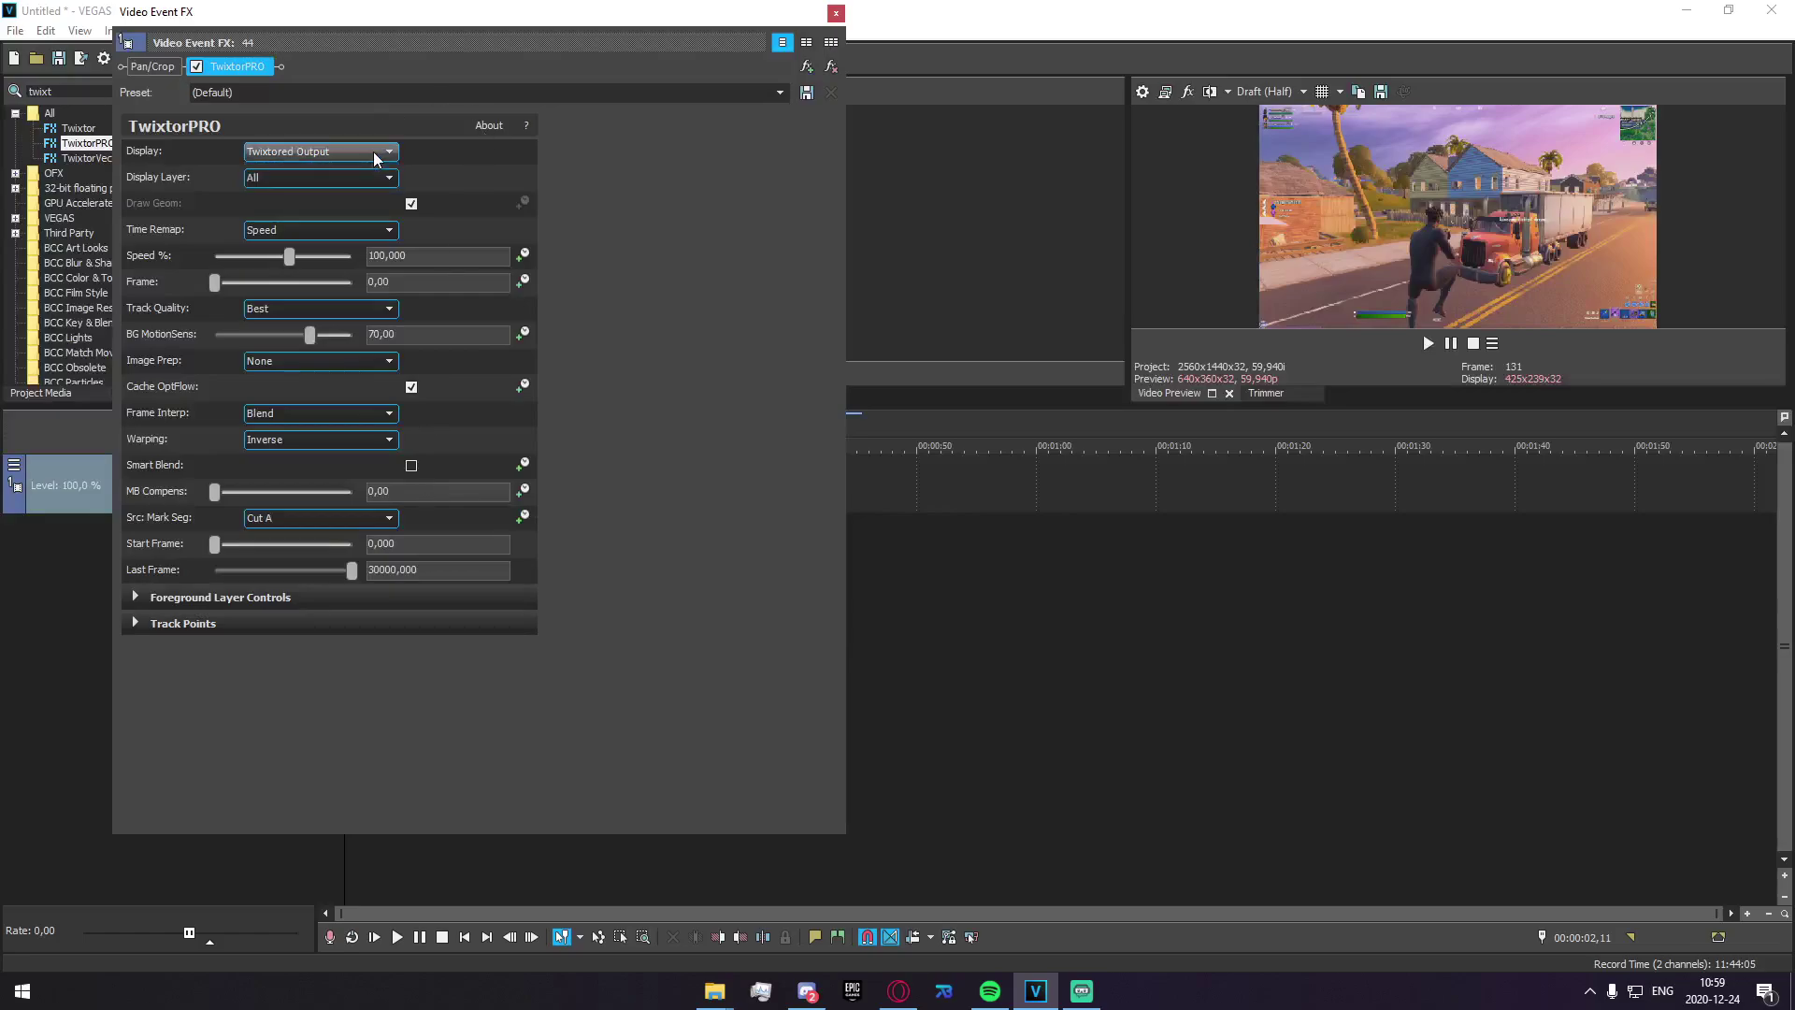
{"action": "left_click", "coordinate": [376, 152]}
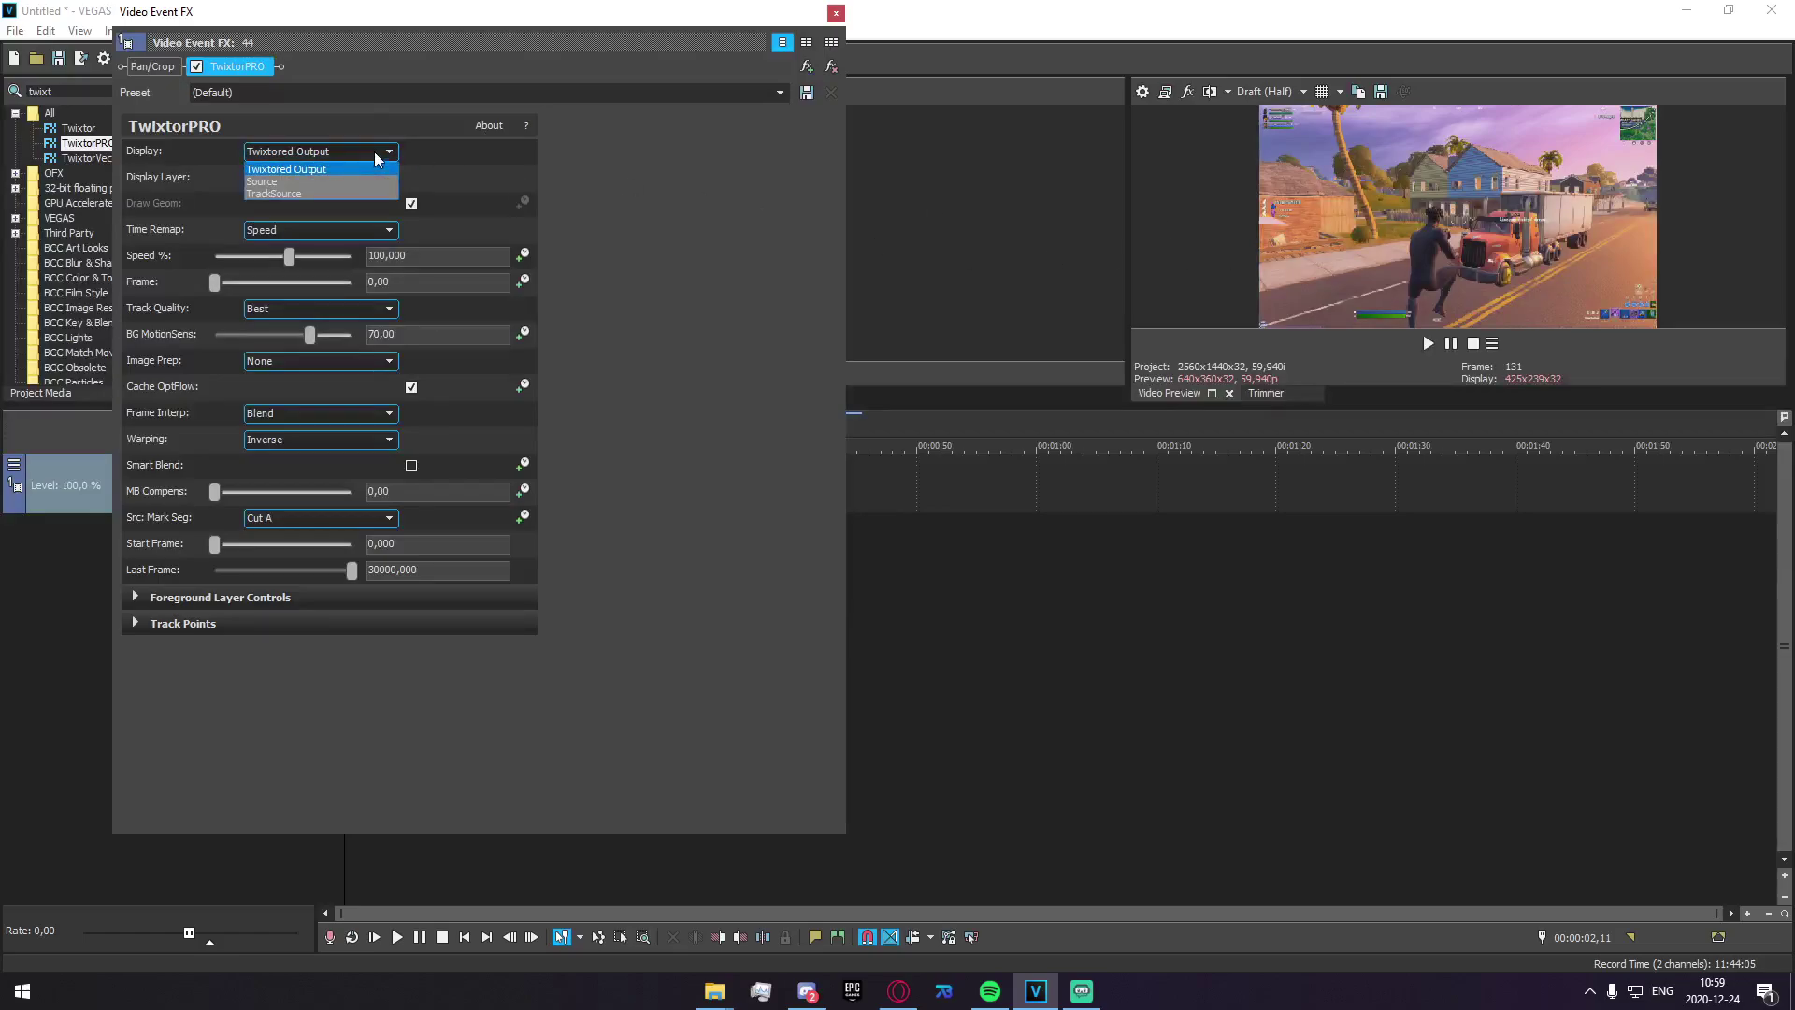
{"action": "left_click", "coordinate": [334, 193]}
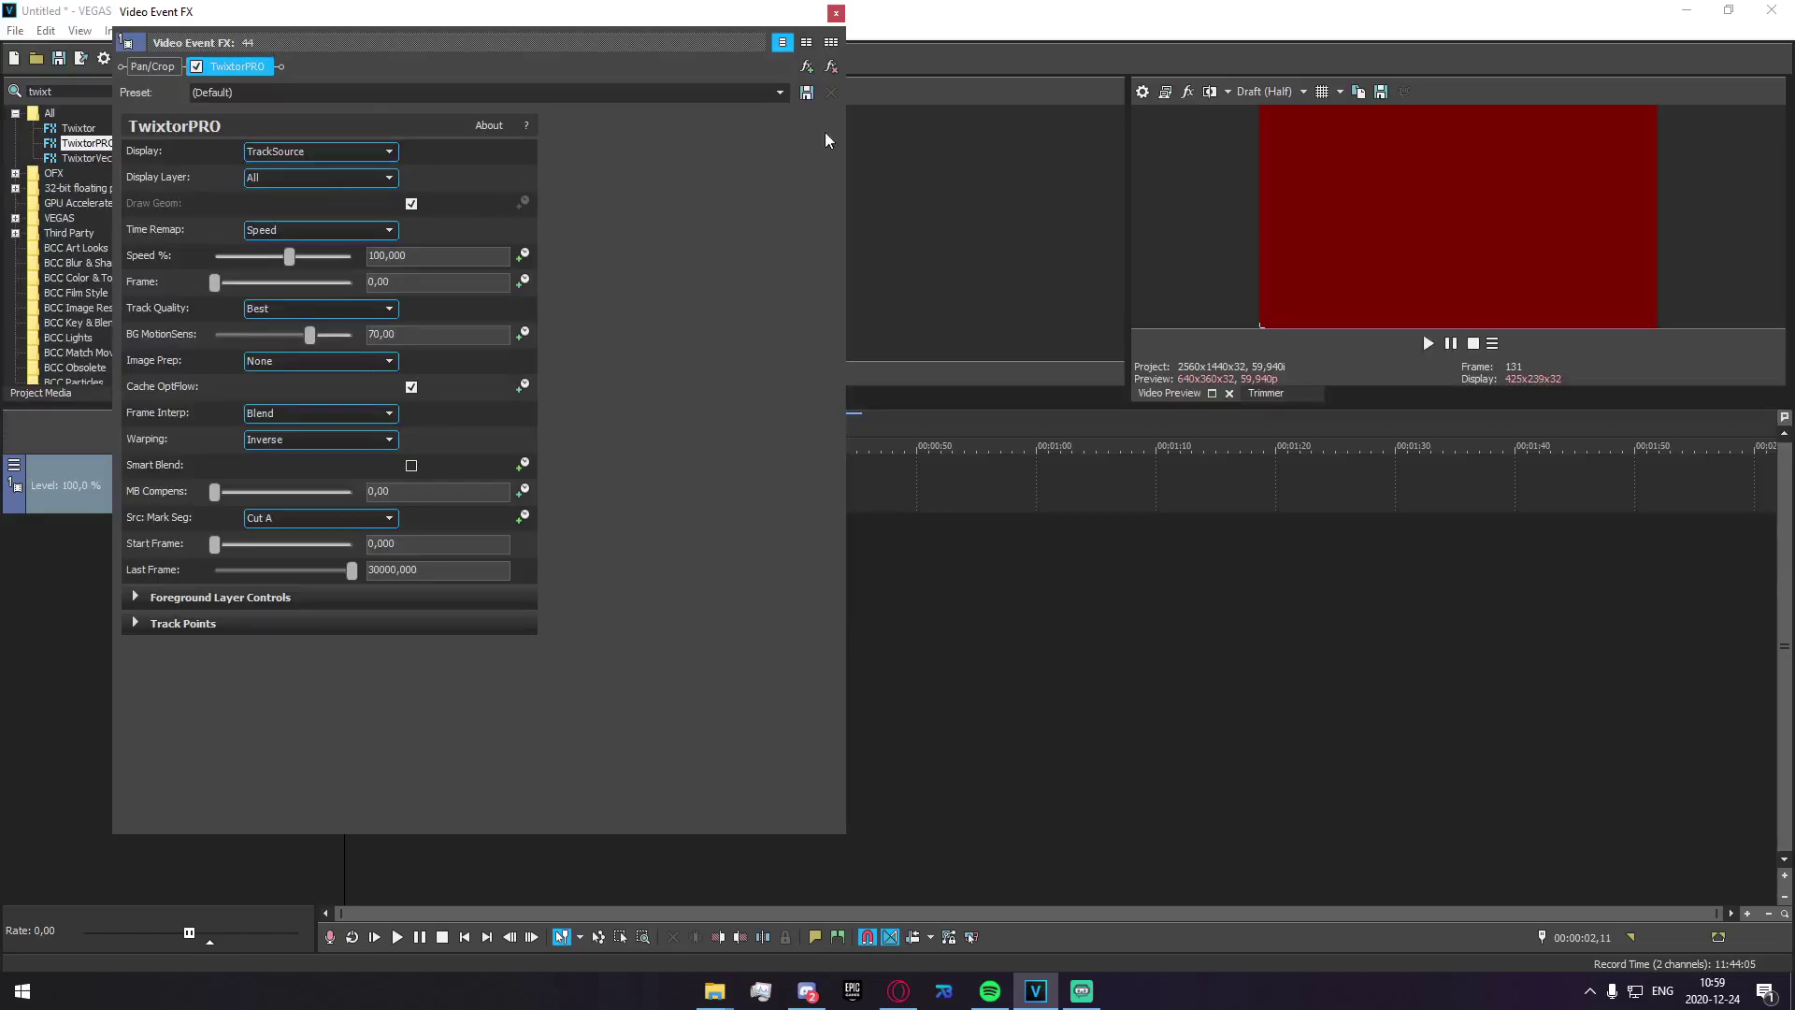
{"action": "left_click", "coordinate": [324, 155]}
{"action": "left_click", "coordinate": [314, 180]}
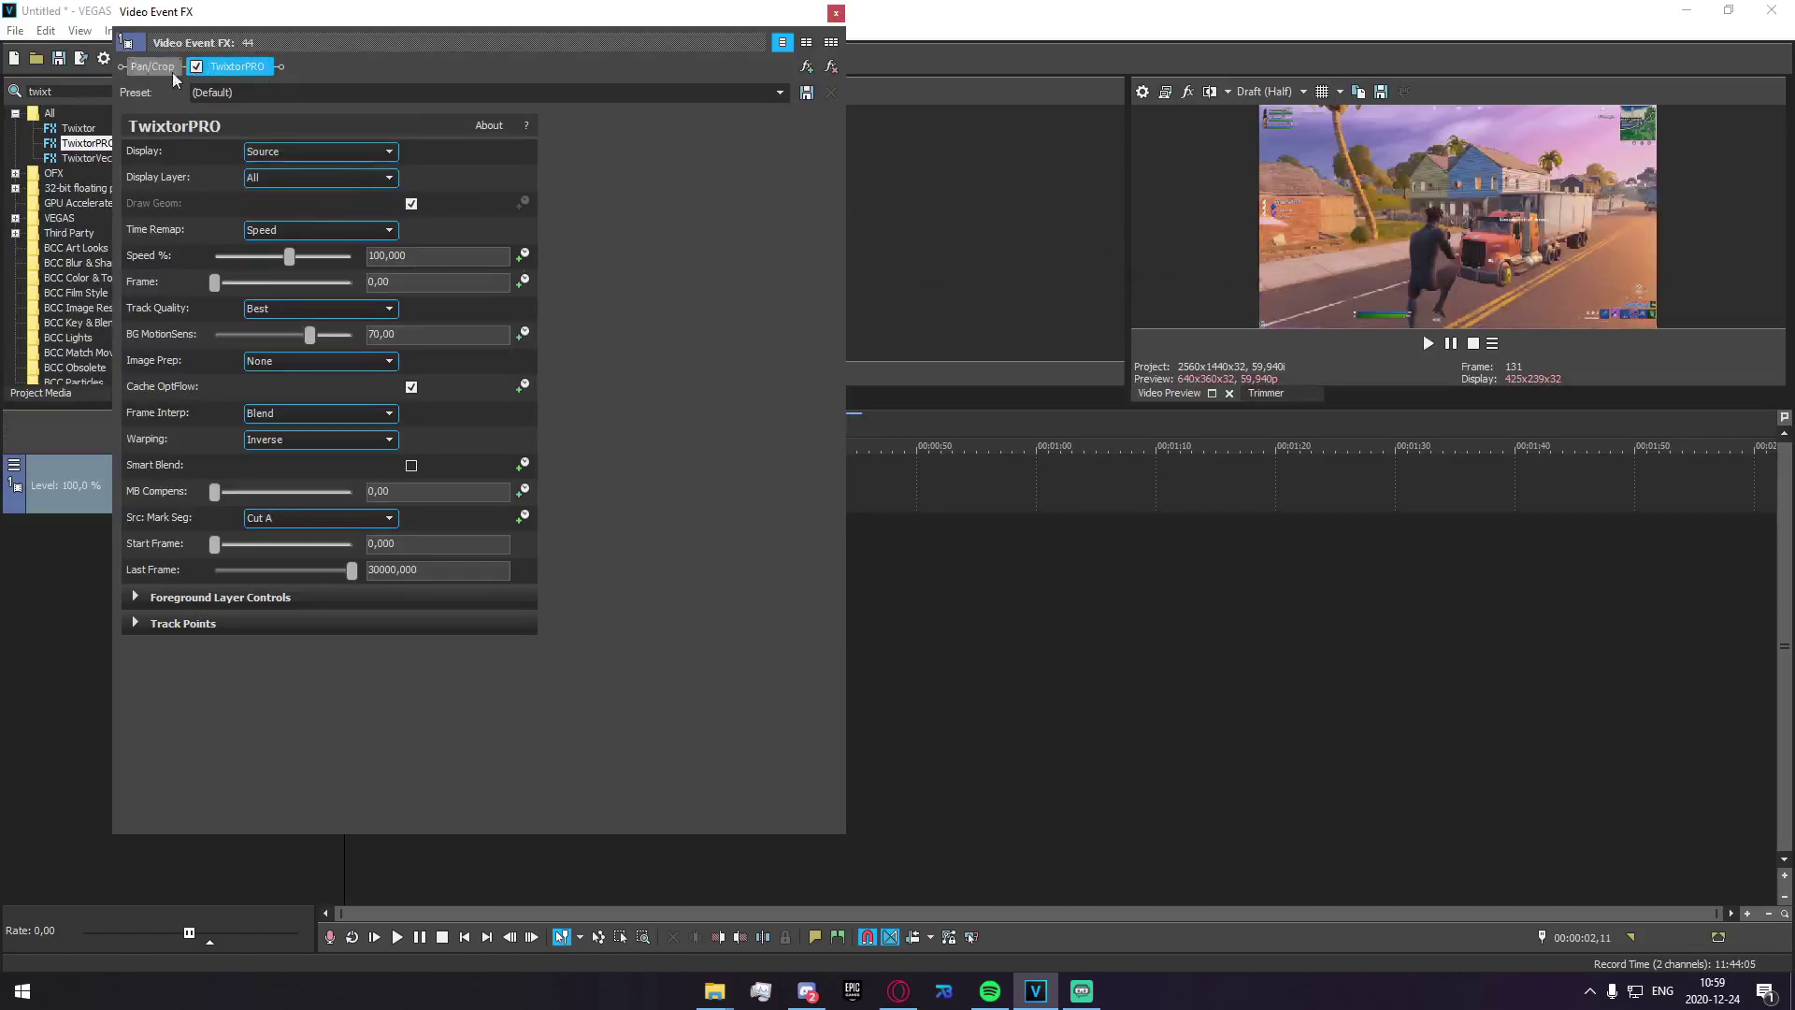
{"action": "left_click", "coordinate": [294, 149]}
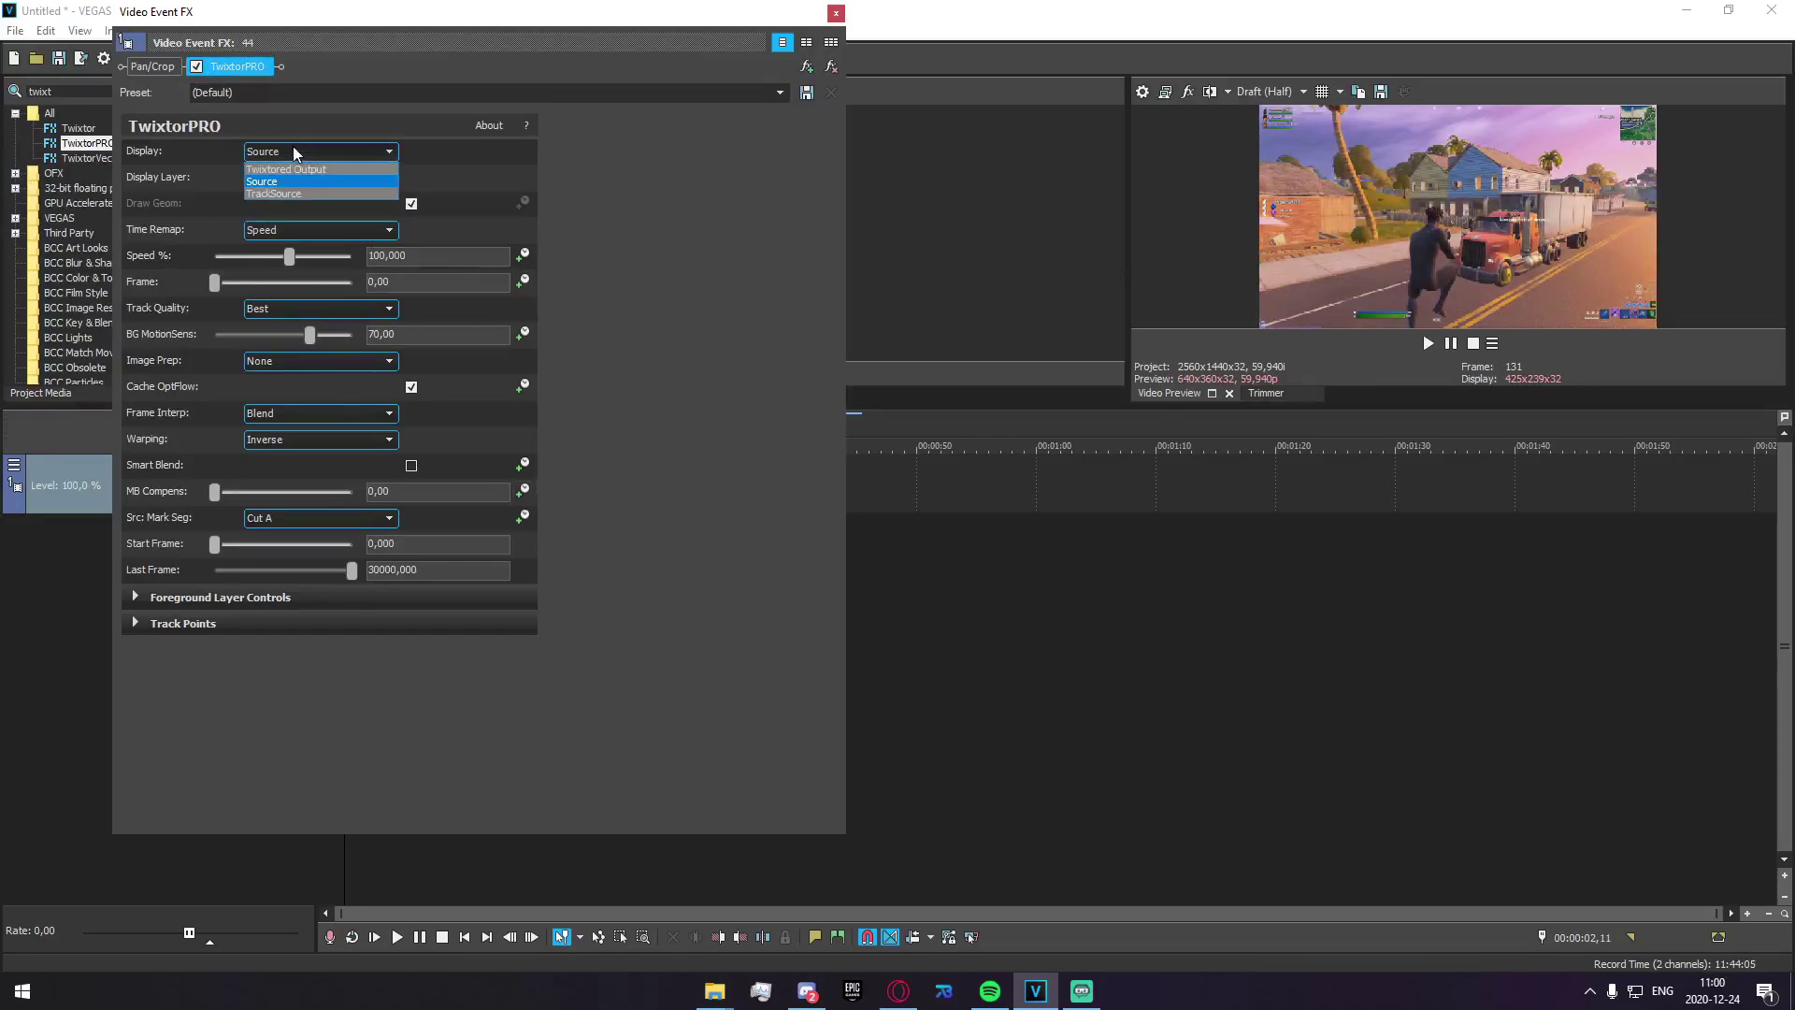
{"action": "left_click", "coordinate": [285, 169]}
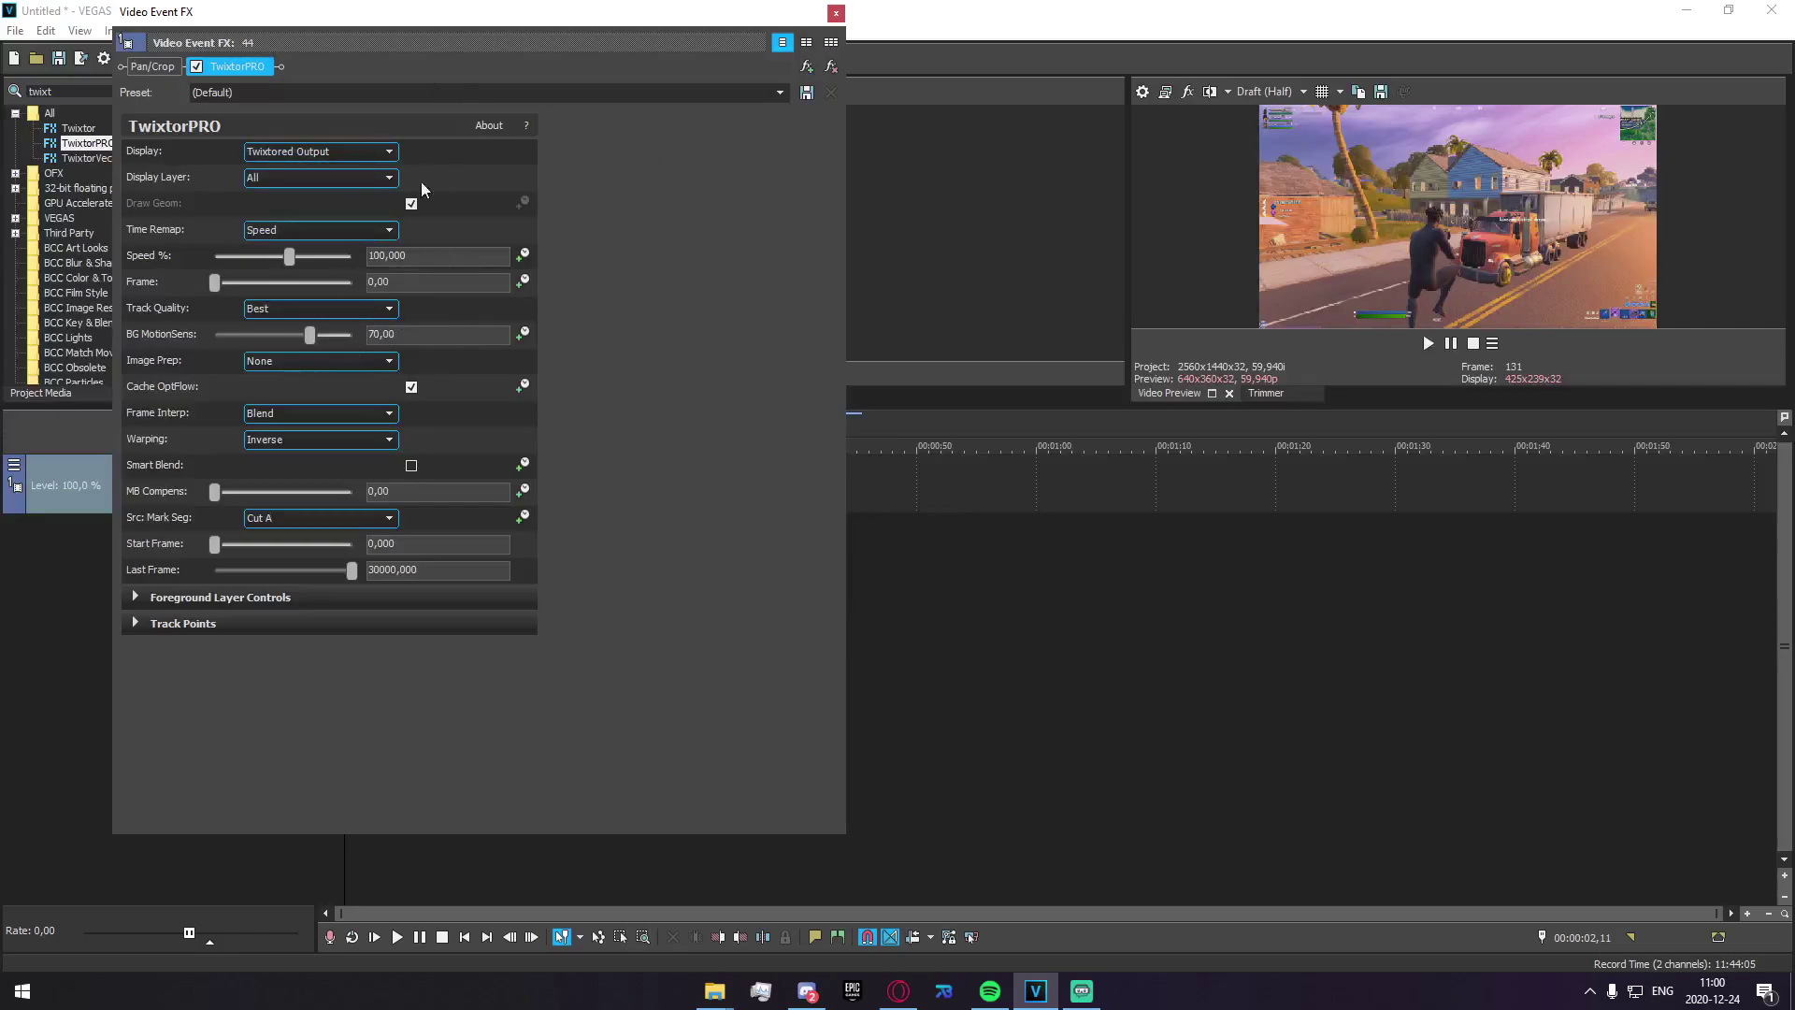
{"action": "left_click", "coordinate": [366, 179]}
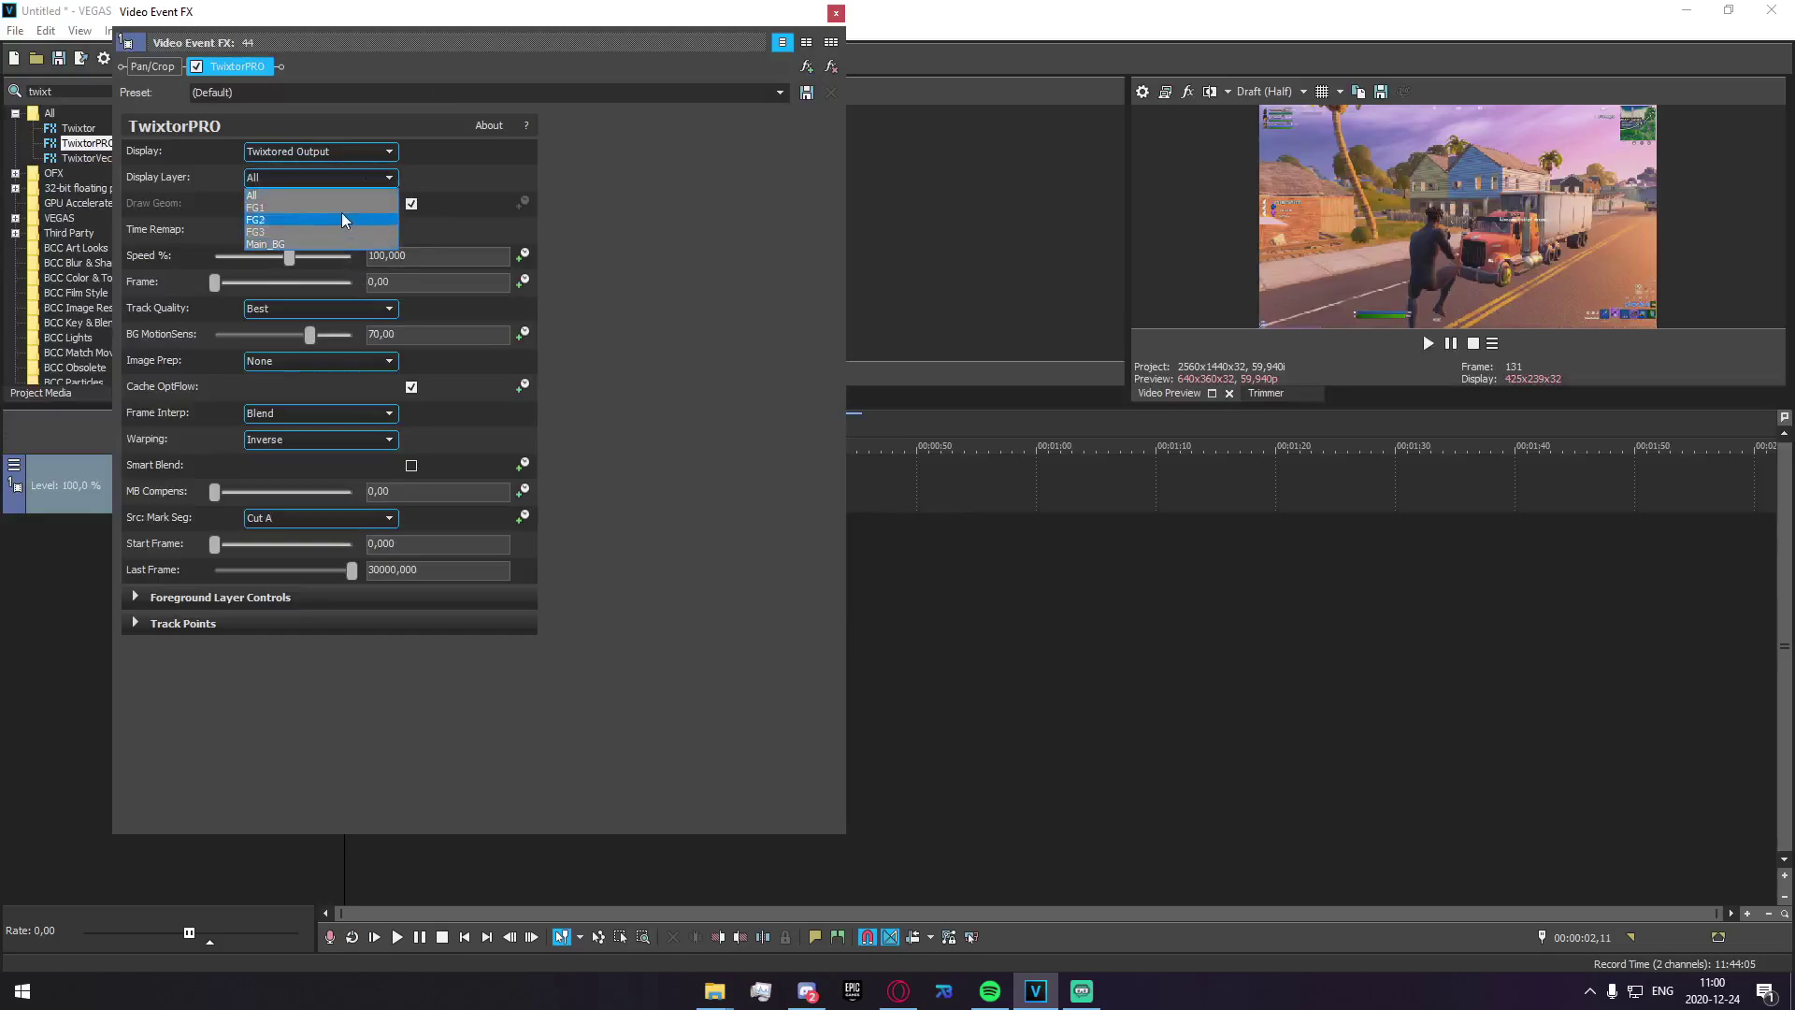
{"action": "left_click", "coordinate": [317, 193]}
{"action": "left_click", "coordinate": [314, 185]}
{"action": "left_click", "coordinate": [312, 182]}
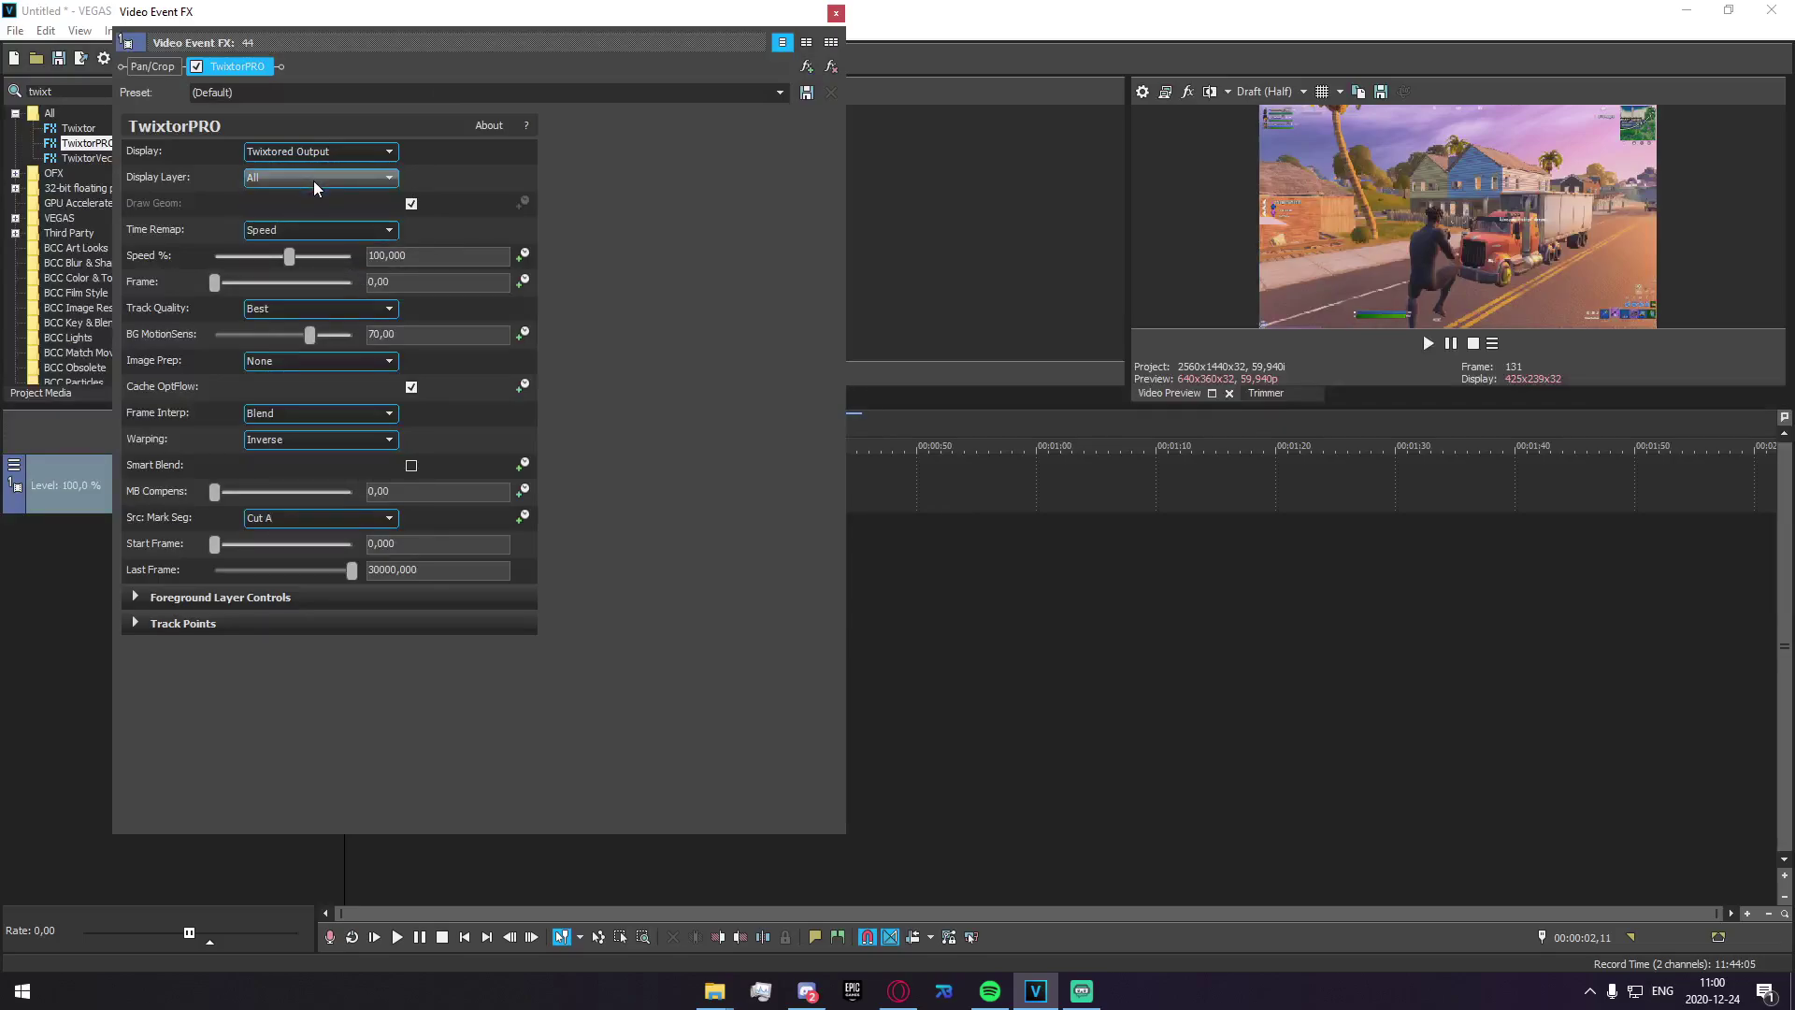
{"action": "left_click", "coordinate": [313, 182]}
{"action": "left_click", "coordinate": [300, 193]}
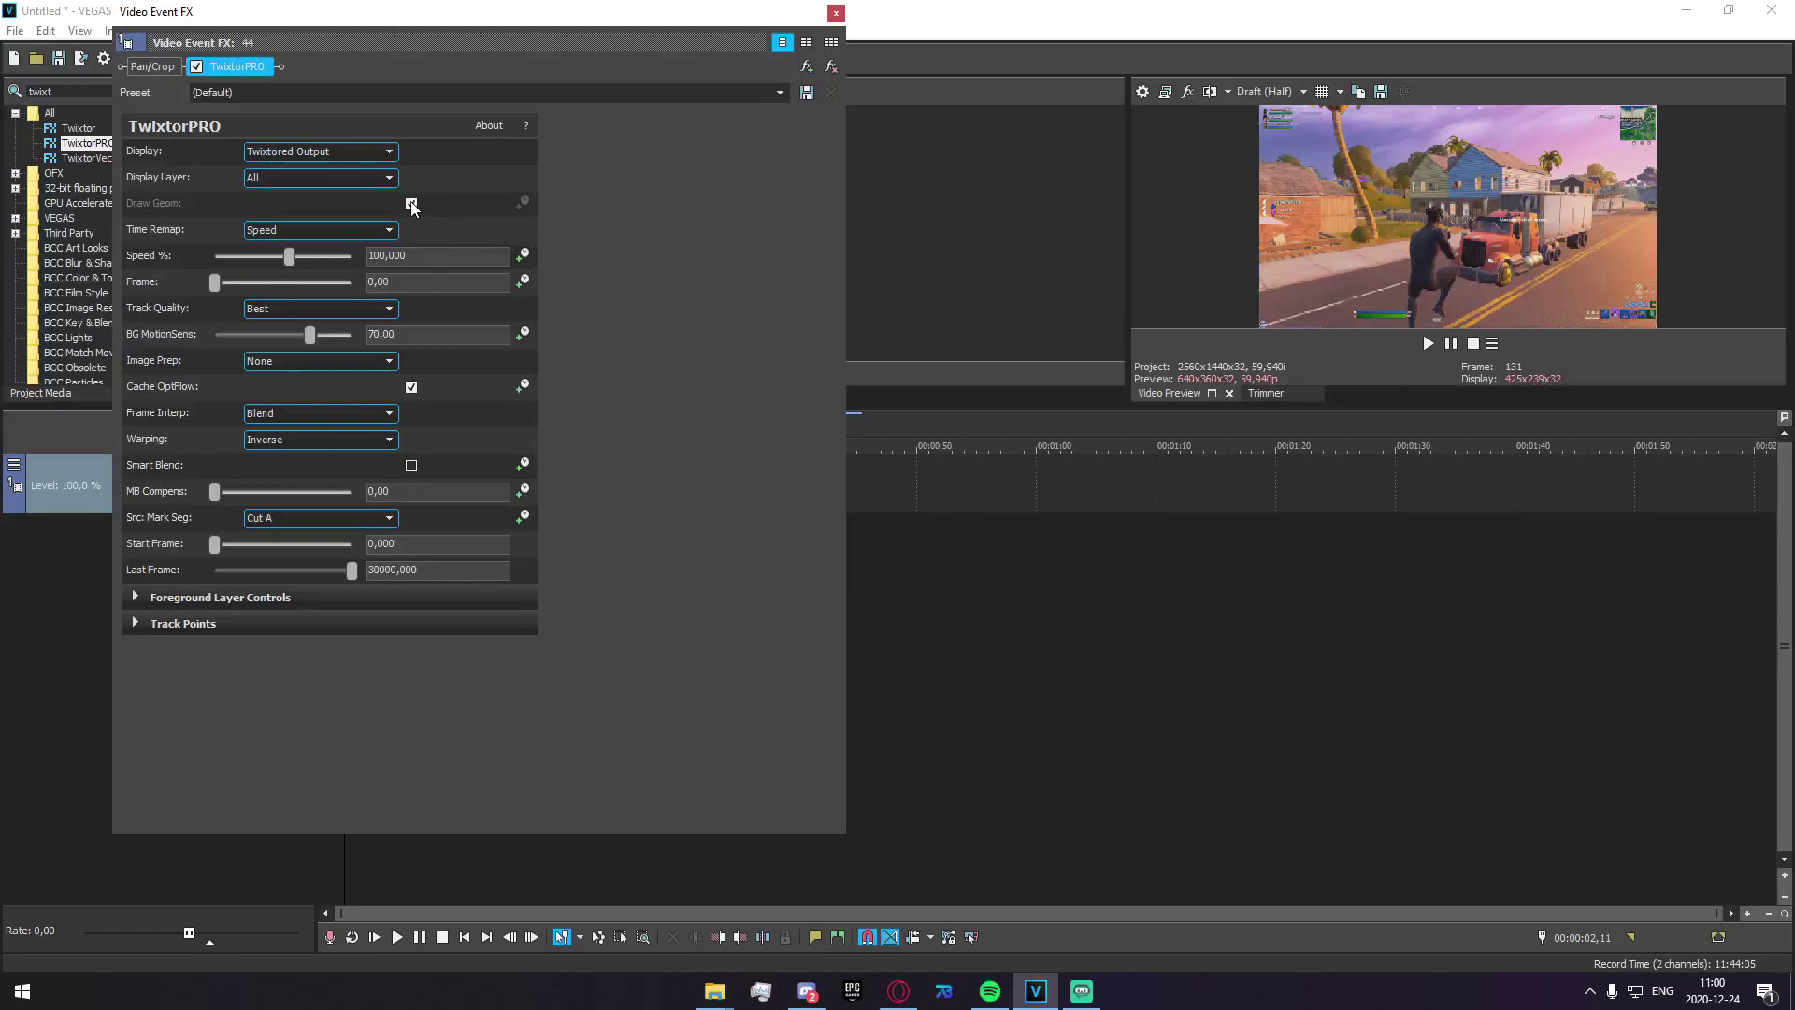
Try Time Remap on Frame Number, then Speed, then Frame Number while scrubbing the Frame value.
{"action": "left_click", "coordinate": [378, 232]}
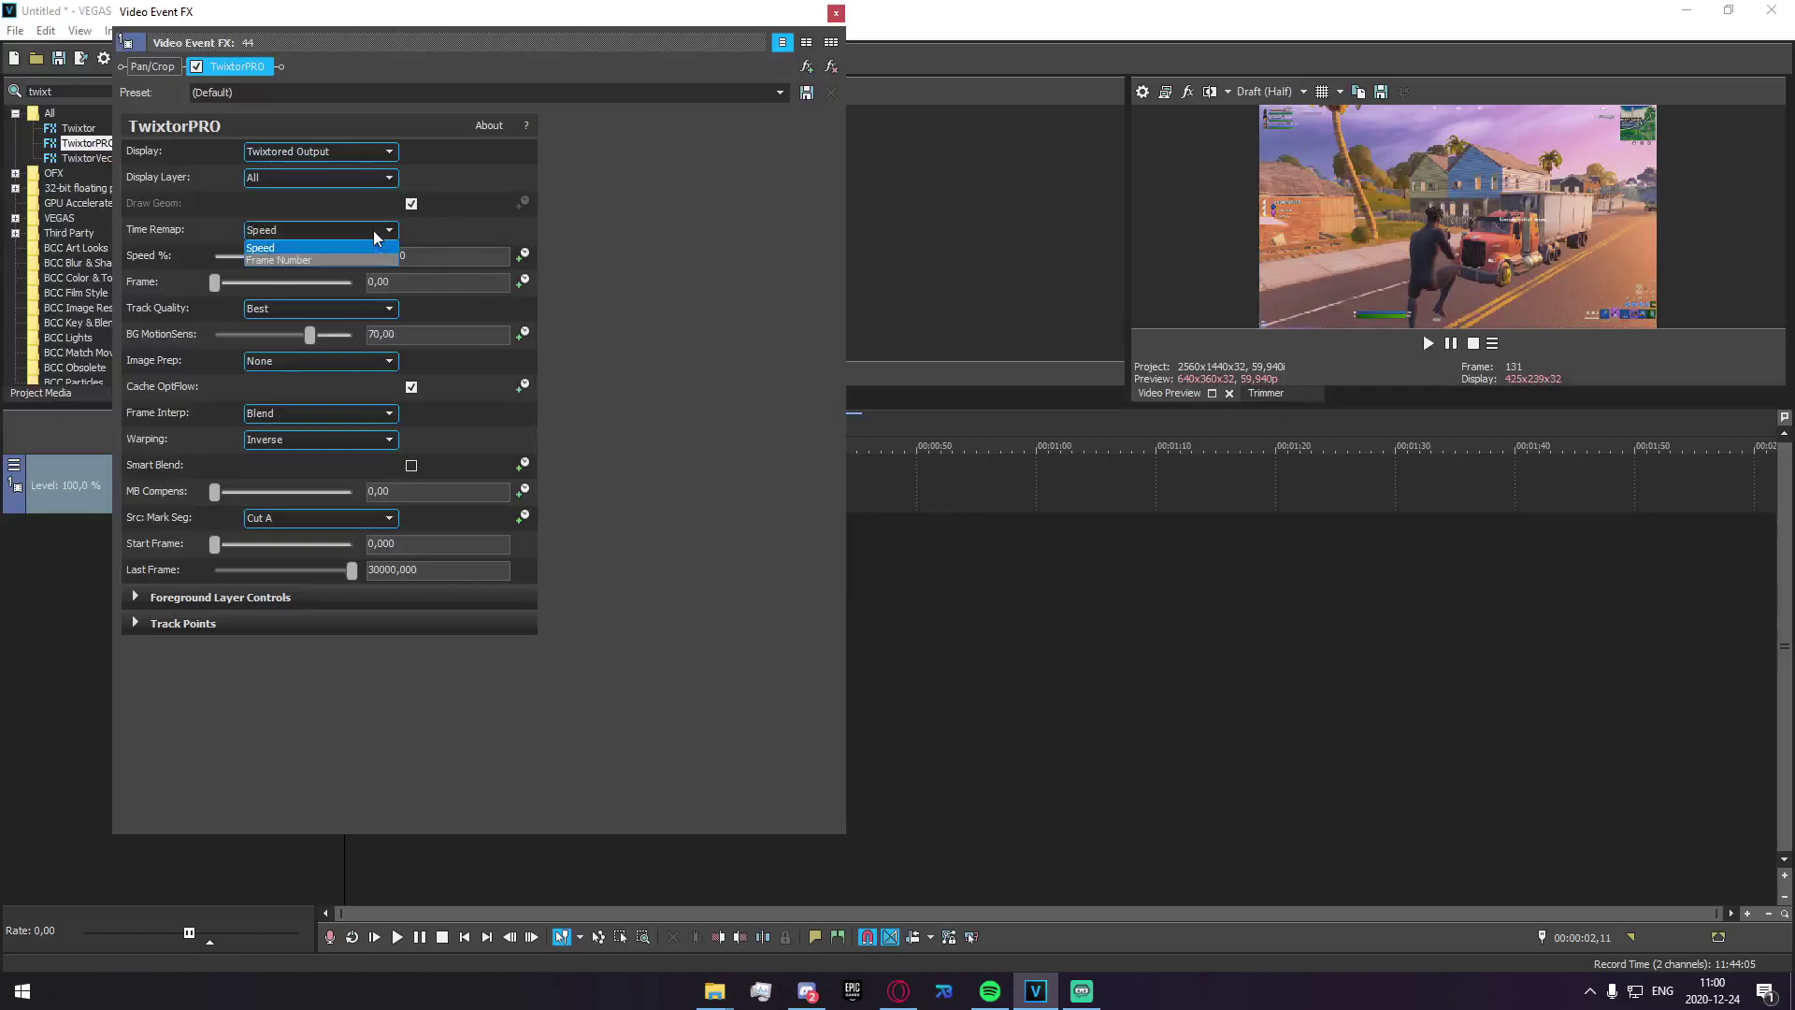
{"action": "left_click", "coordinate": [337, 259]}
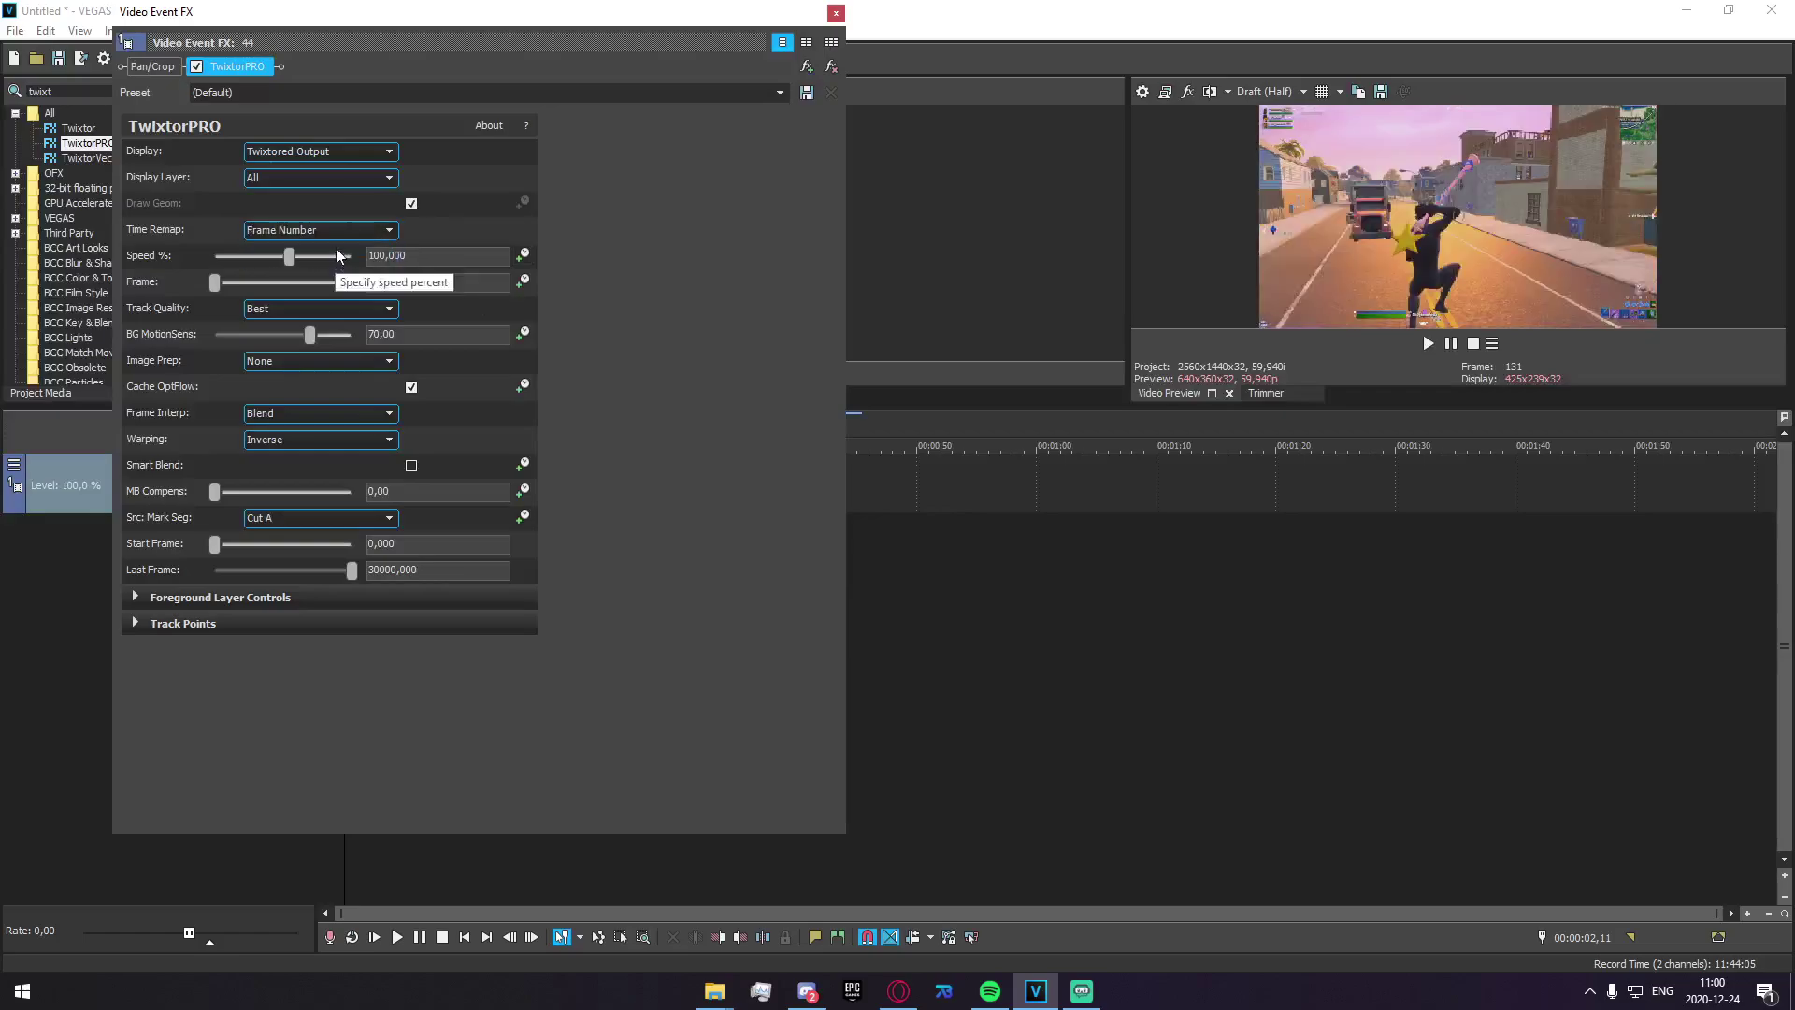
{"action": "left_click", "coordinate": [343, 231]}
{"action": "left_click", "coordinate": [339, 245]}
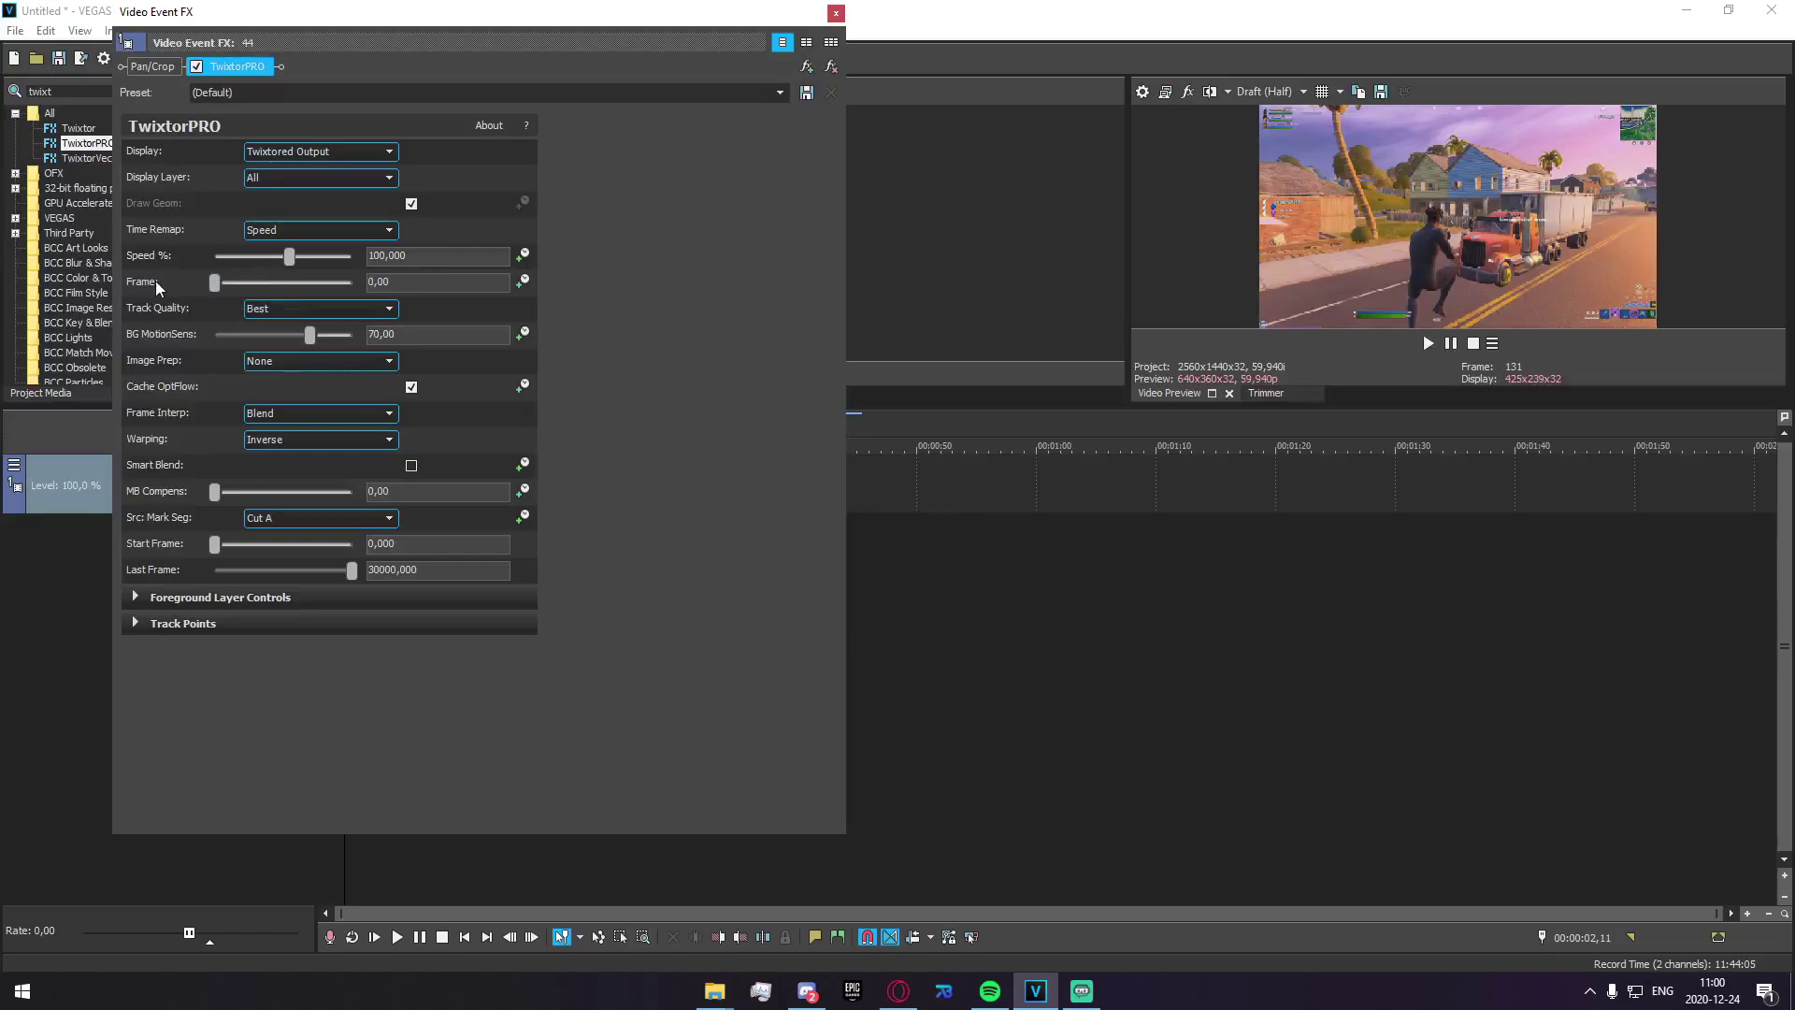
{"action": "left_click", "coordinate": [303, 234]}
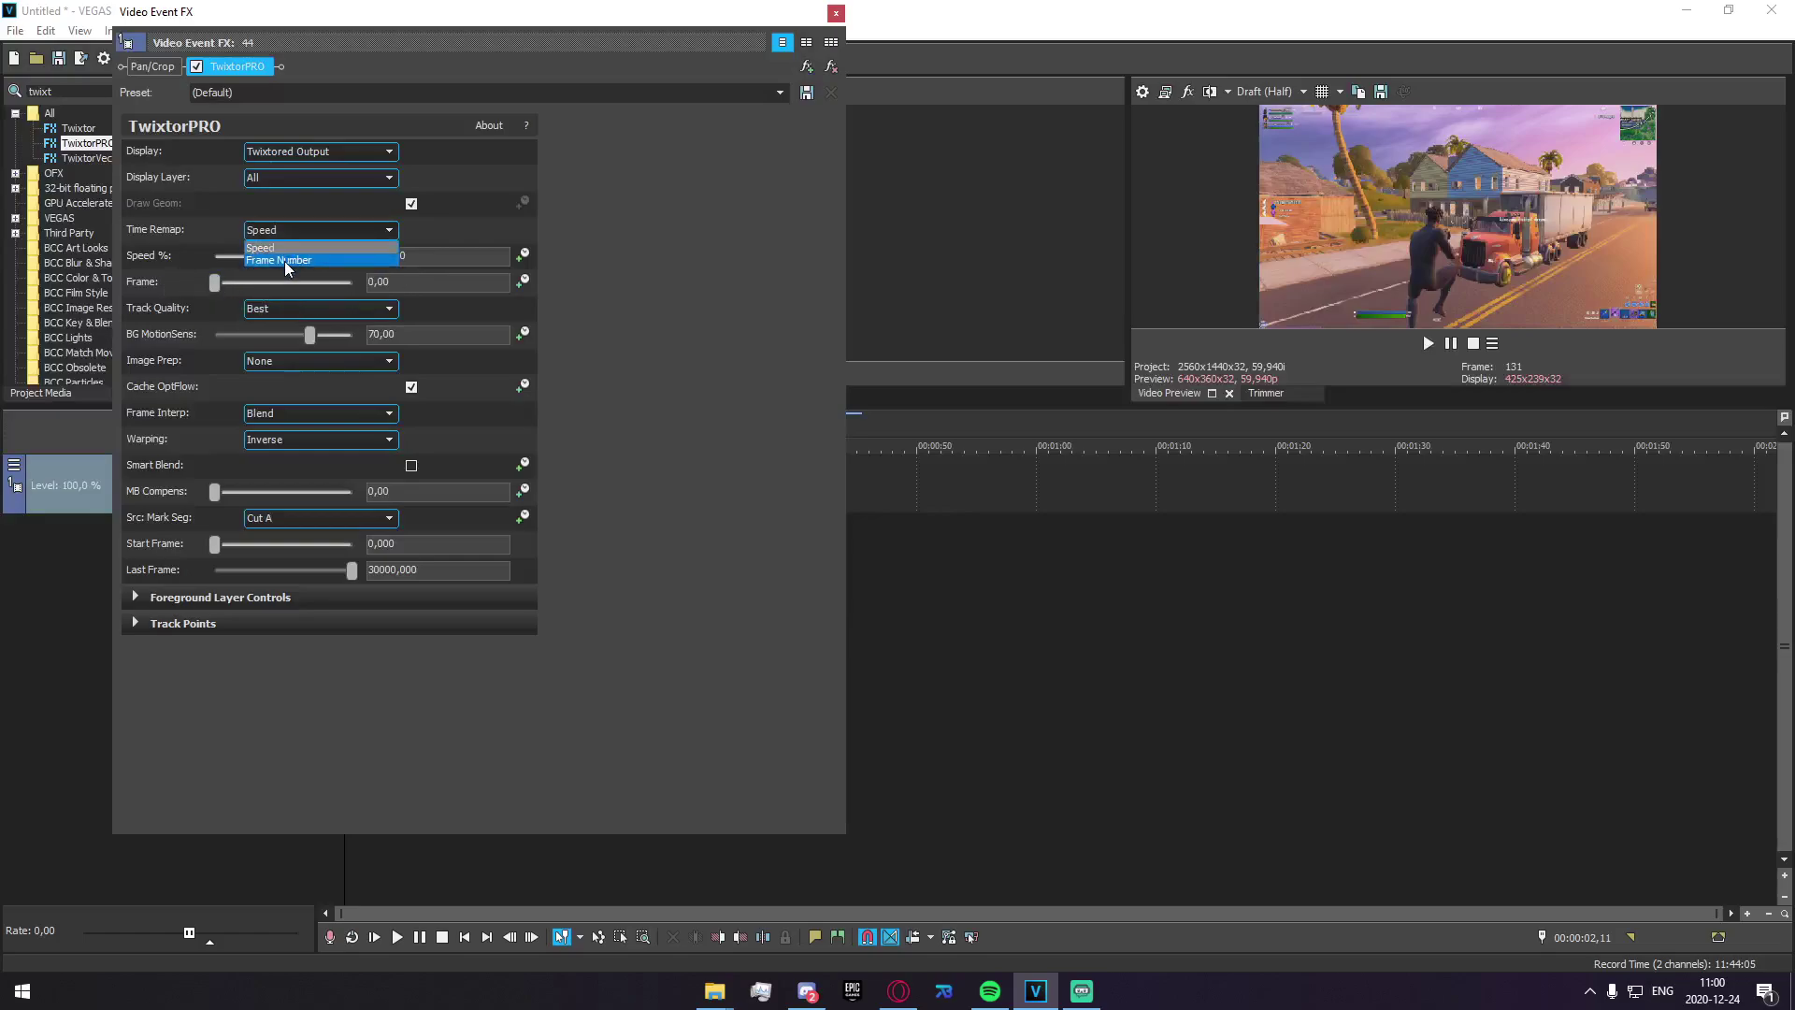
{"action": "left_click", "coordinate": [284, 261]}
{"action": "left_click_drag", "start_coordinate": [215, 283], "coordinate": [257, 259]}
Set the Speed % value to 0.
{"action": "left_click", "coordinate": [267, 255]}
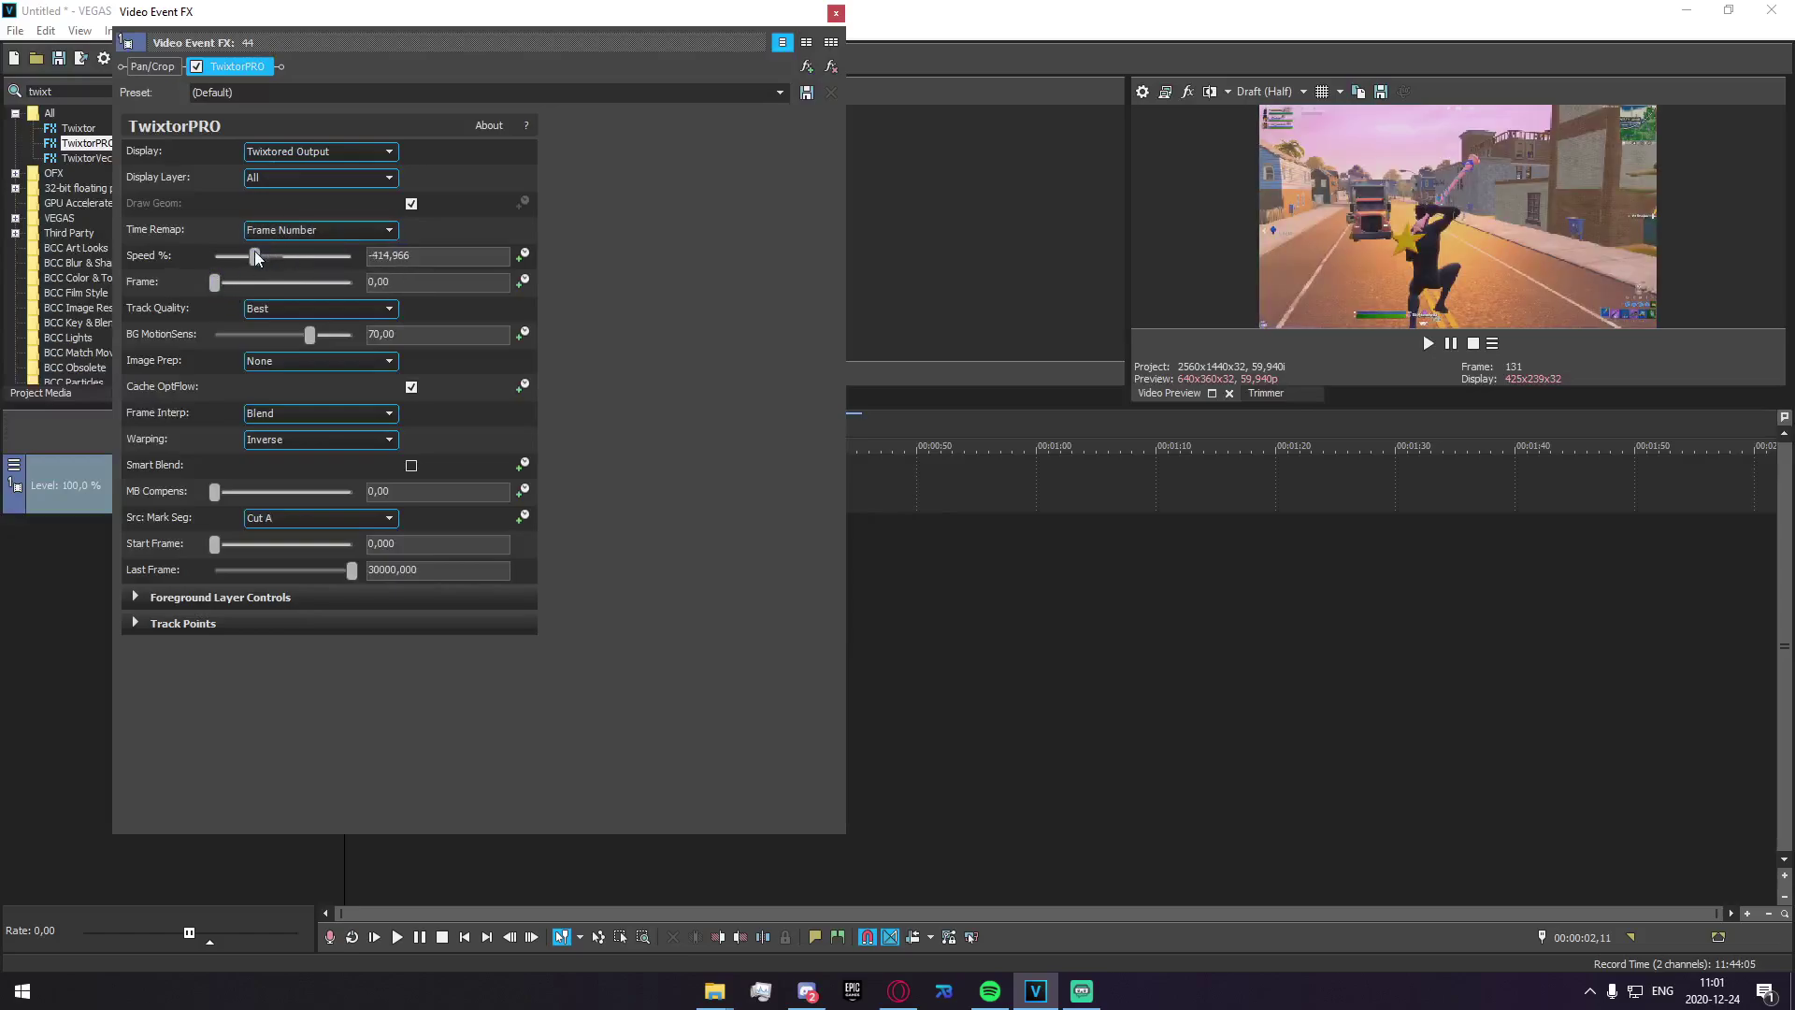
{"action": "double_click", "coordinate": [395, 255]}
{"action": "type", "text": "0"}
{"action": "key", "text": "Return"}
{"action": "left_click", "coordinate": [366, 224]}
Return Time Remap to Speed and keep Track Quality on Best.
{"action": "left_click", "coordinate": [344, 250]}
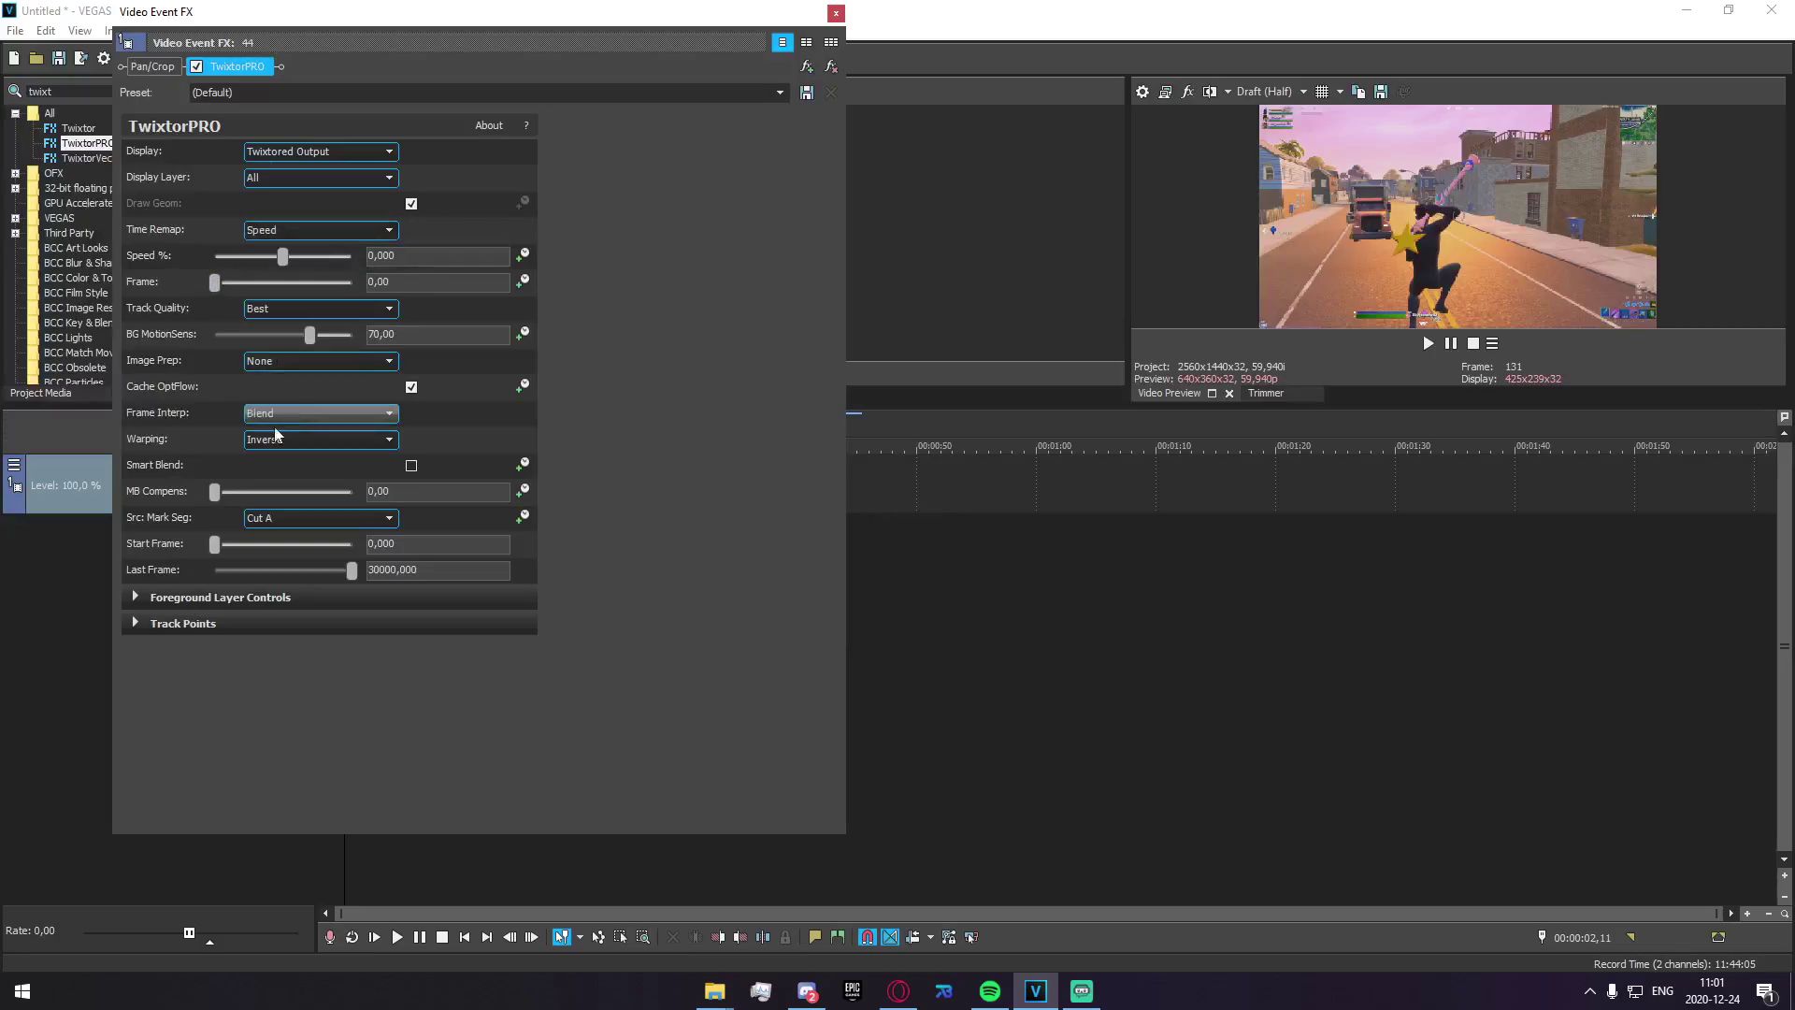
{"action": "left_click", "coordinate": [291, 309]}
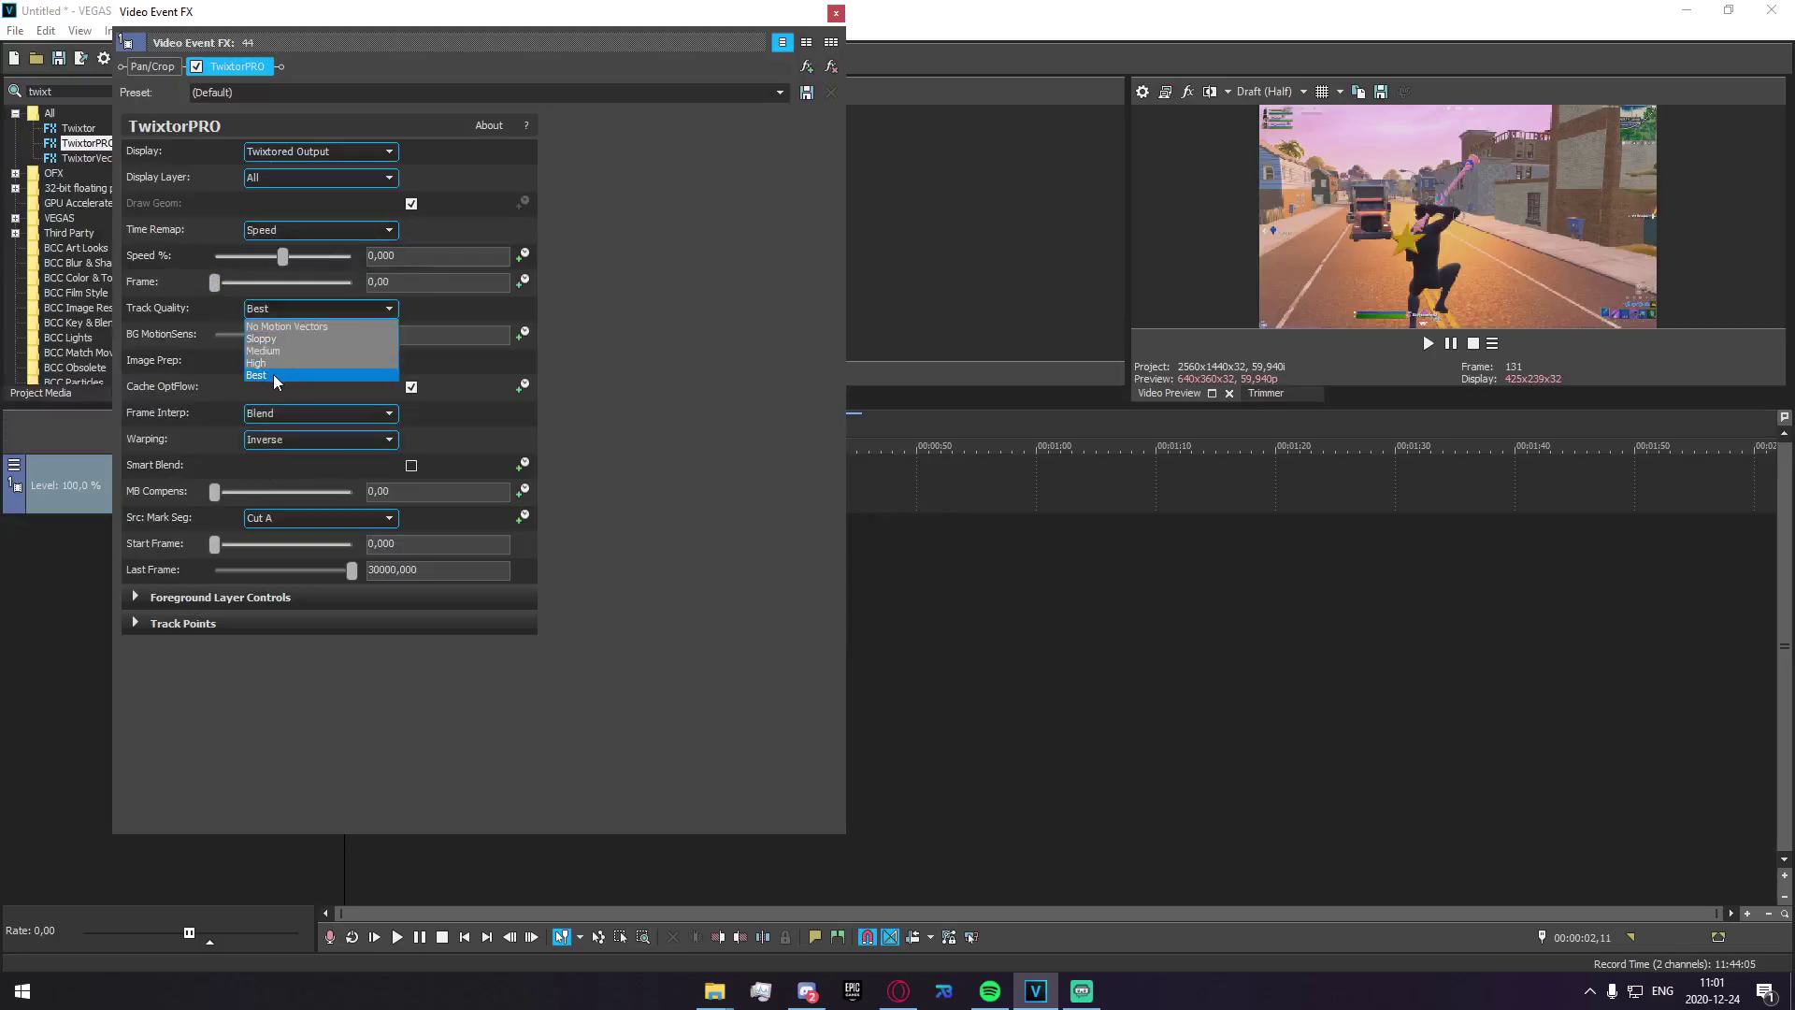
{"action": "left_click", "coordinate": [273, 374]}
{"action": "left_click", "coordinate": [278, 312]}
{"action": "left_click", "coordinate": [278, 309]}
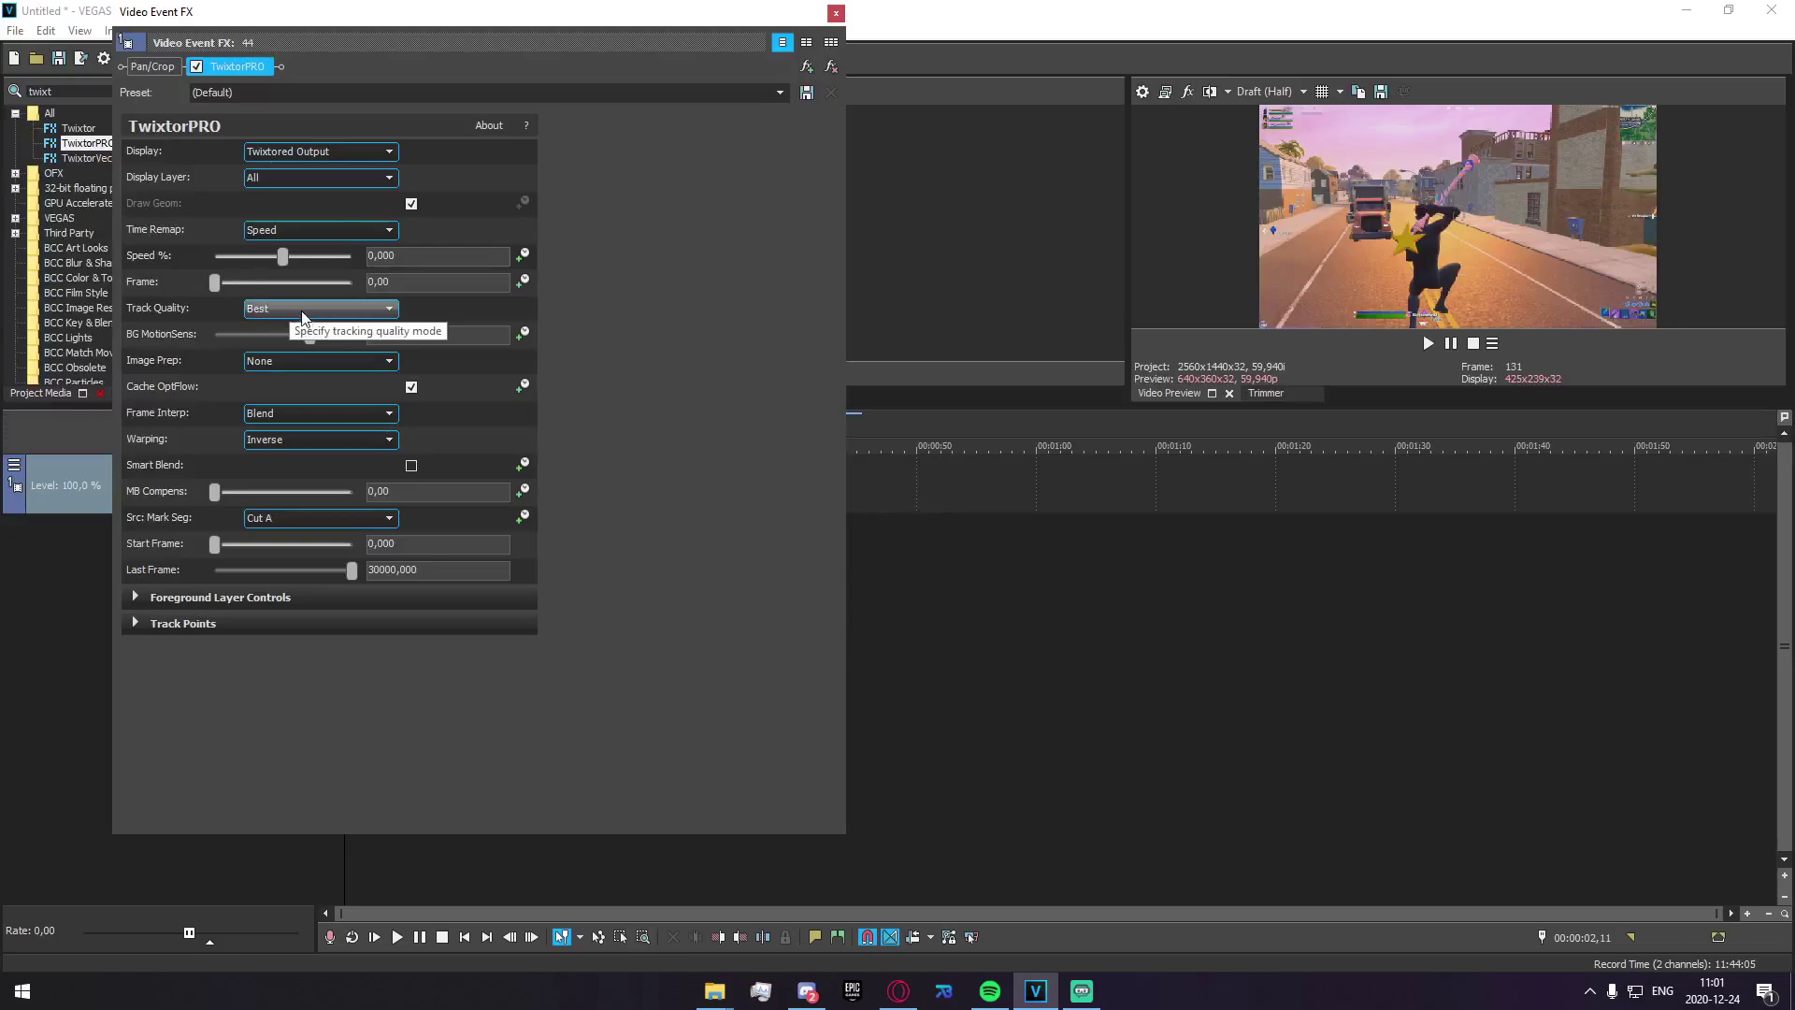
Lower BG MotionSens from 70 to 20.
{"action": "left_click", "coordinate": [274, 342]}
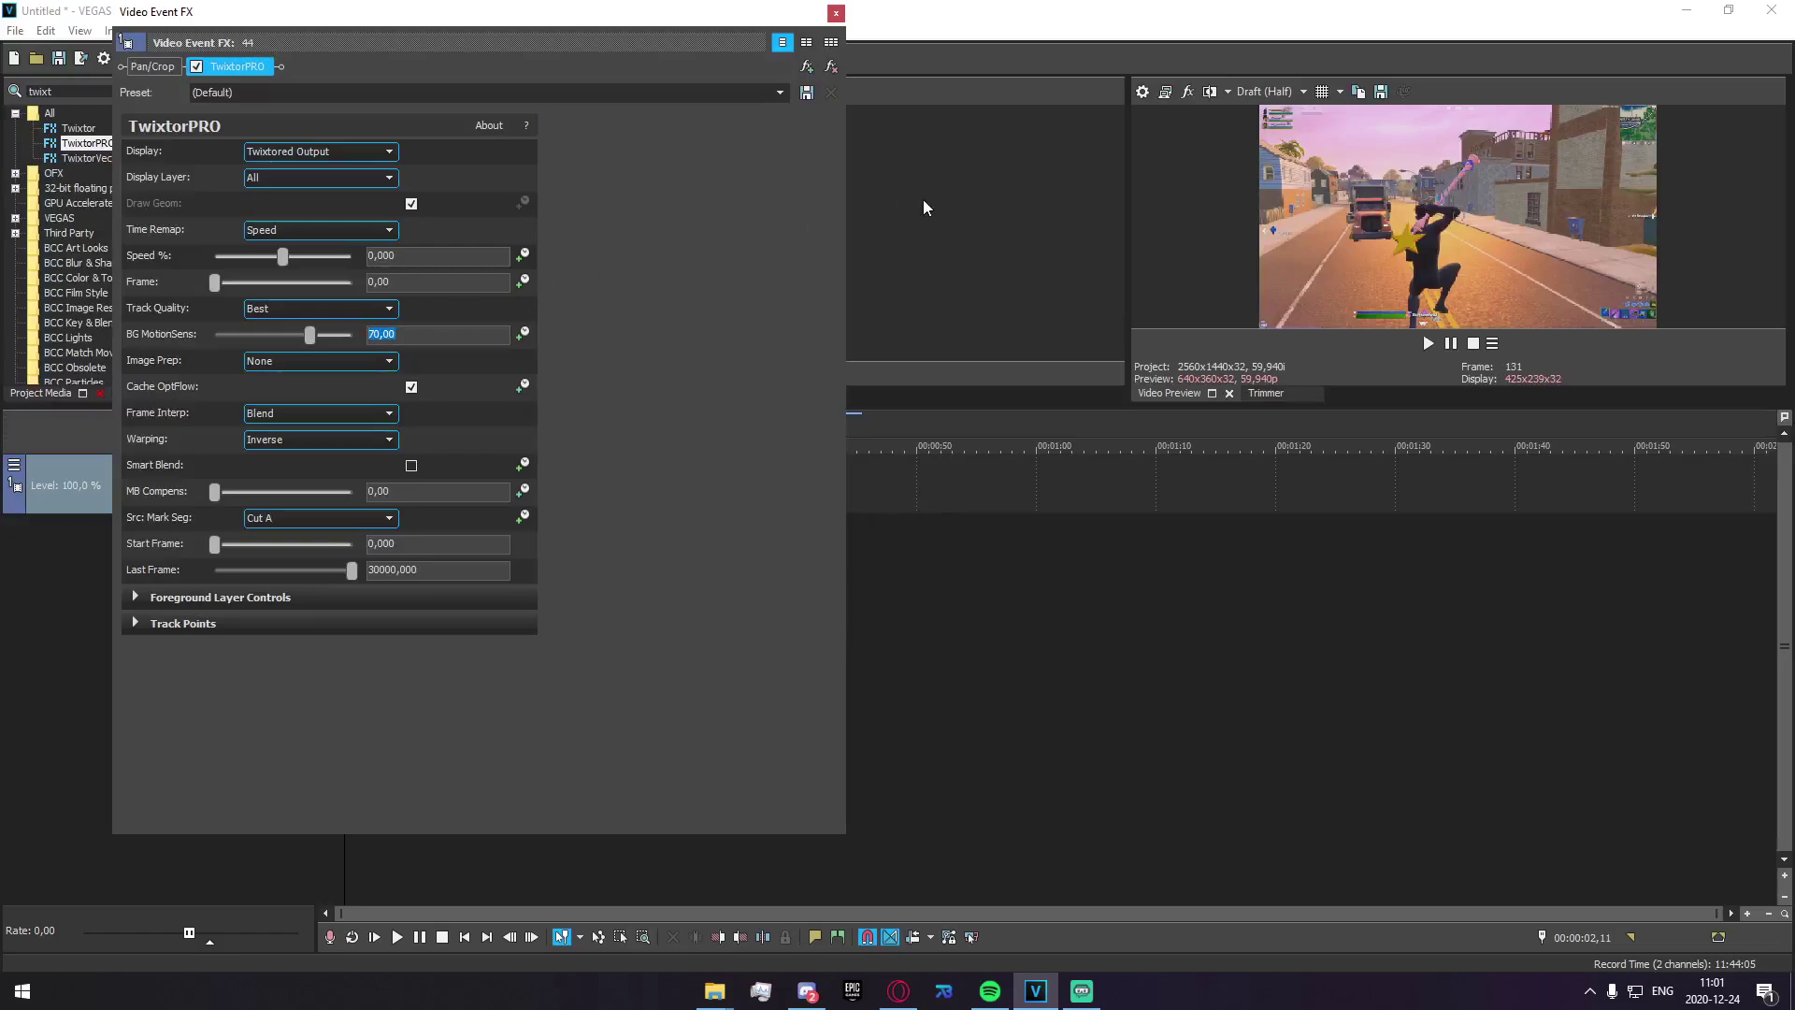
{"action": "type", "text": "20"}
{"action": "key", "text": "Return"}
{"action": "left_click", "coordinate": [308, 354]}
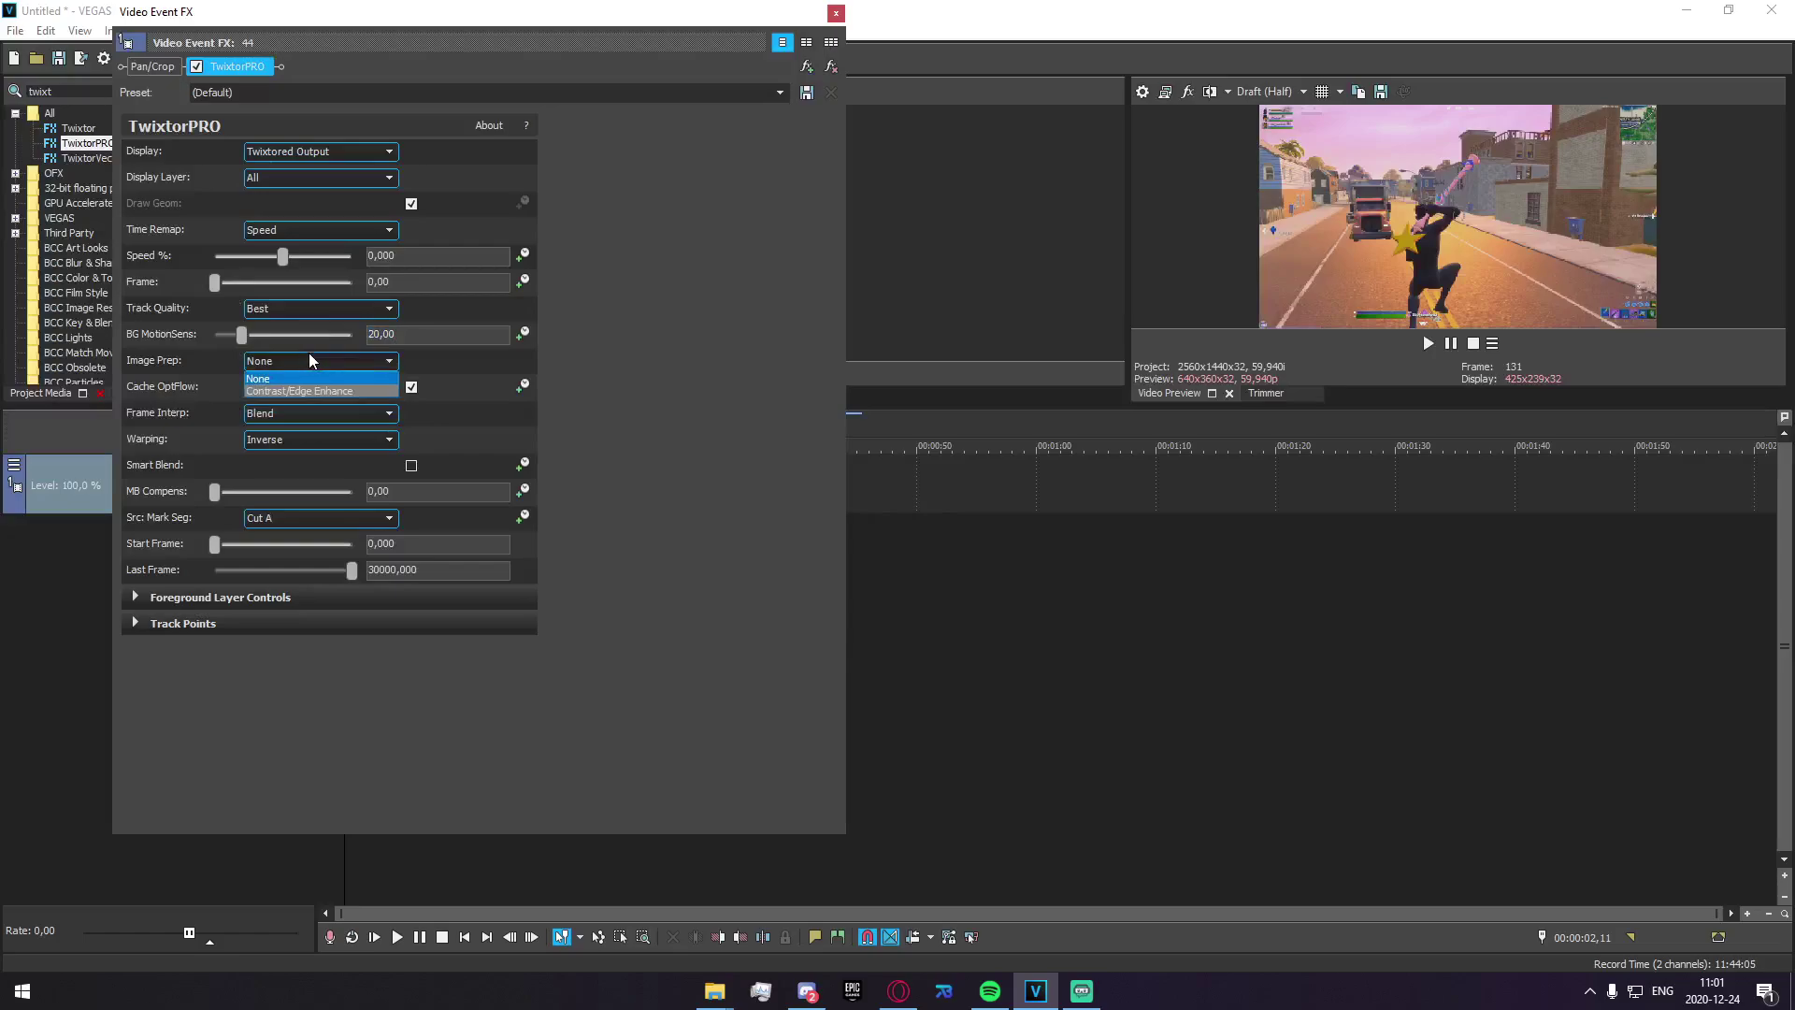
Choose Contrast/Edge Enhance for Image Prep, moving the FX window aside and back.
{"action": "left_click", "coordinate": [294, 389]}
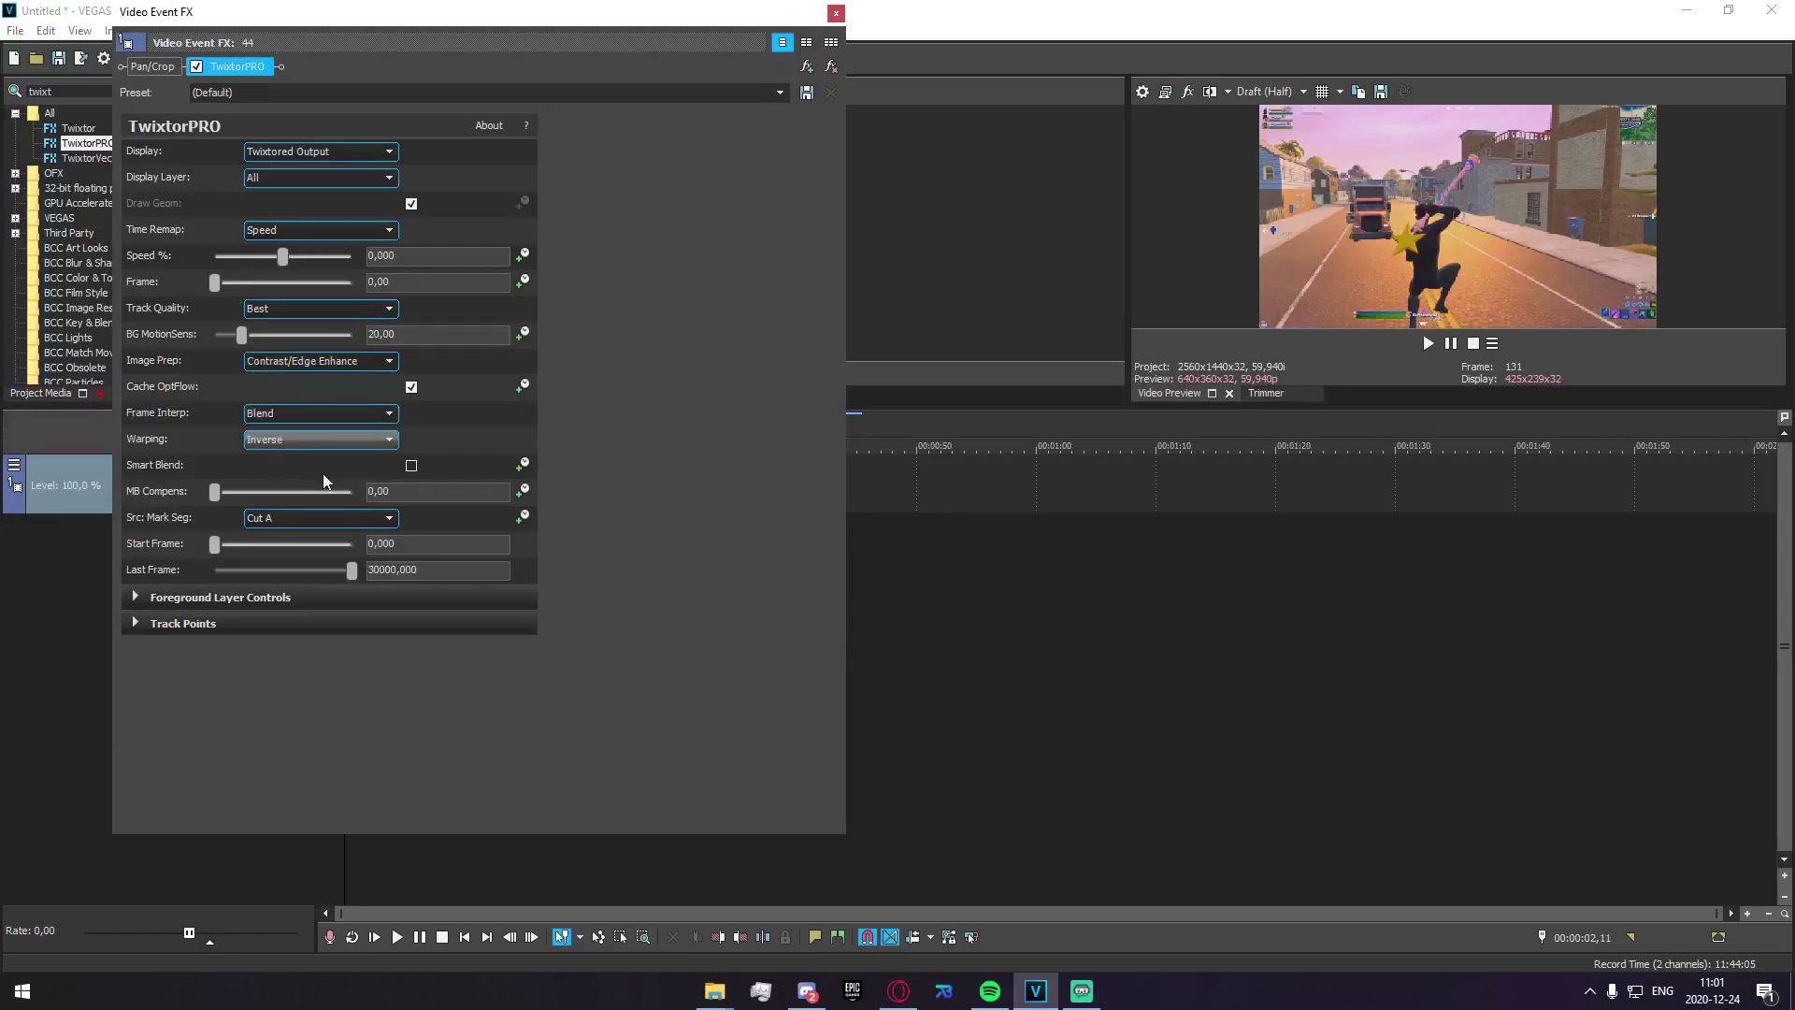
{"action": "left_click_drag", "start_coordinate": [708, 39], "coordinate": [1317, 233]}
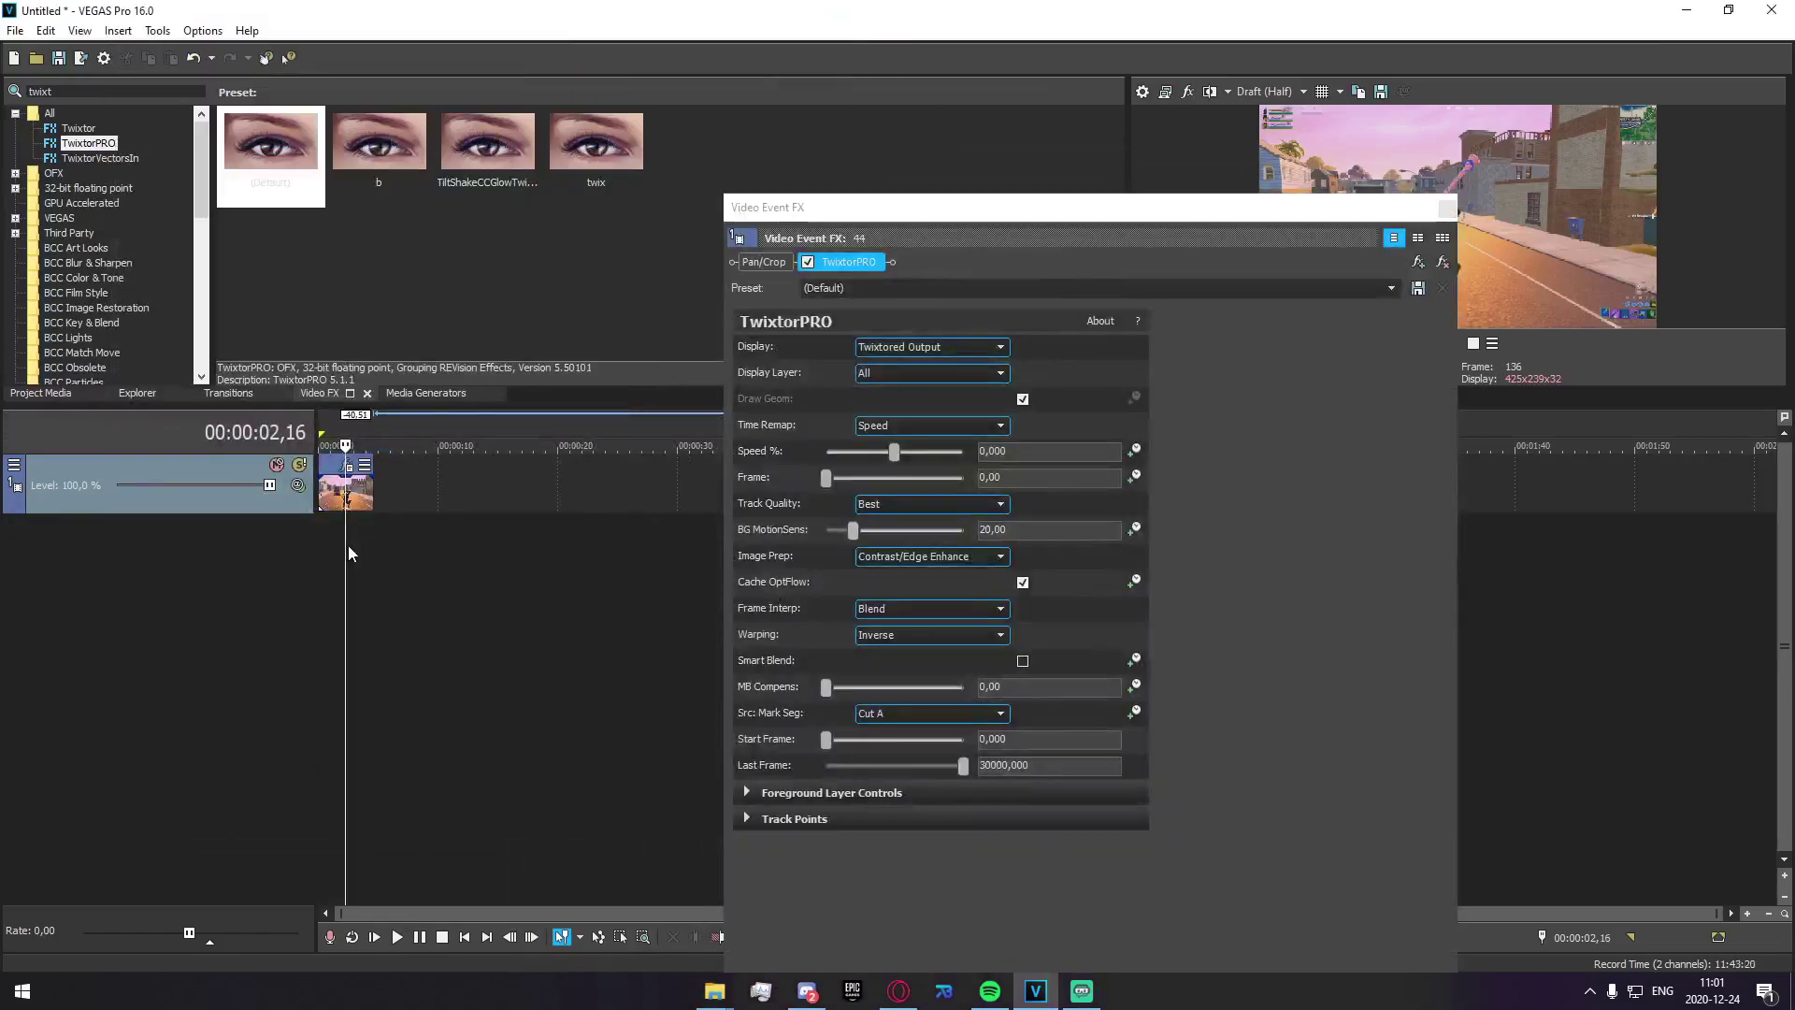
{"action": "left_click_drag", "start_coordinate": [841, 207], "coordinate": [286, 13]}
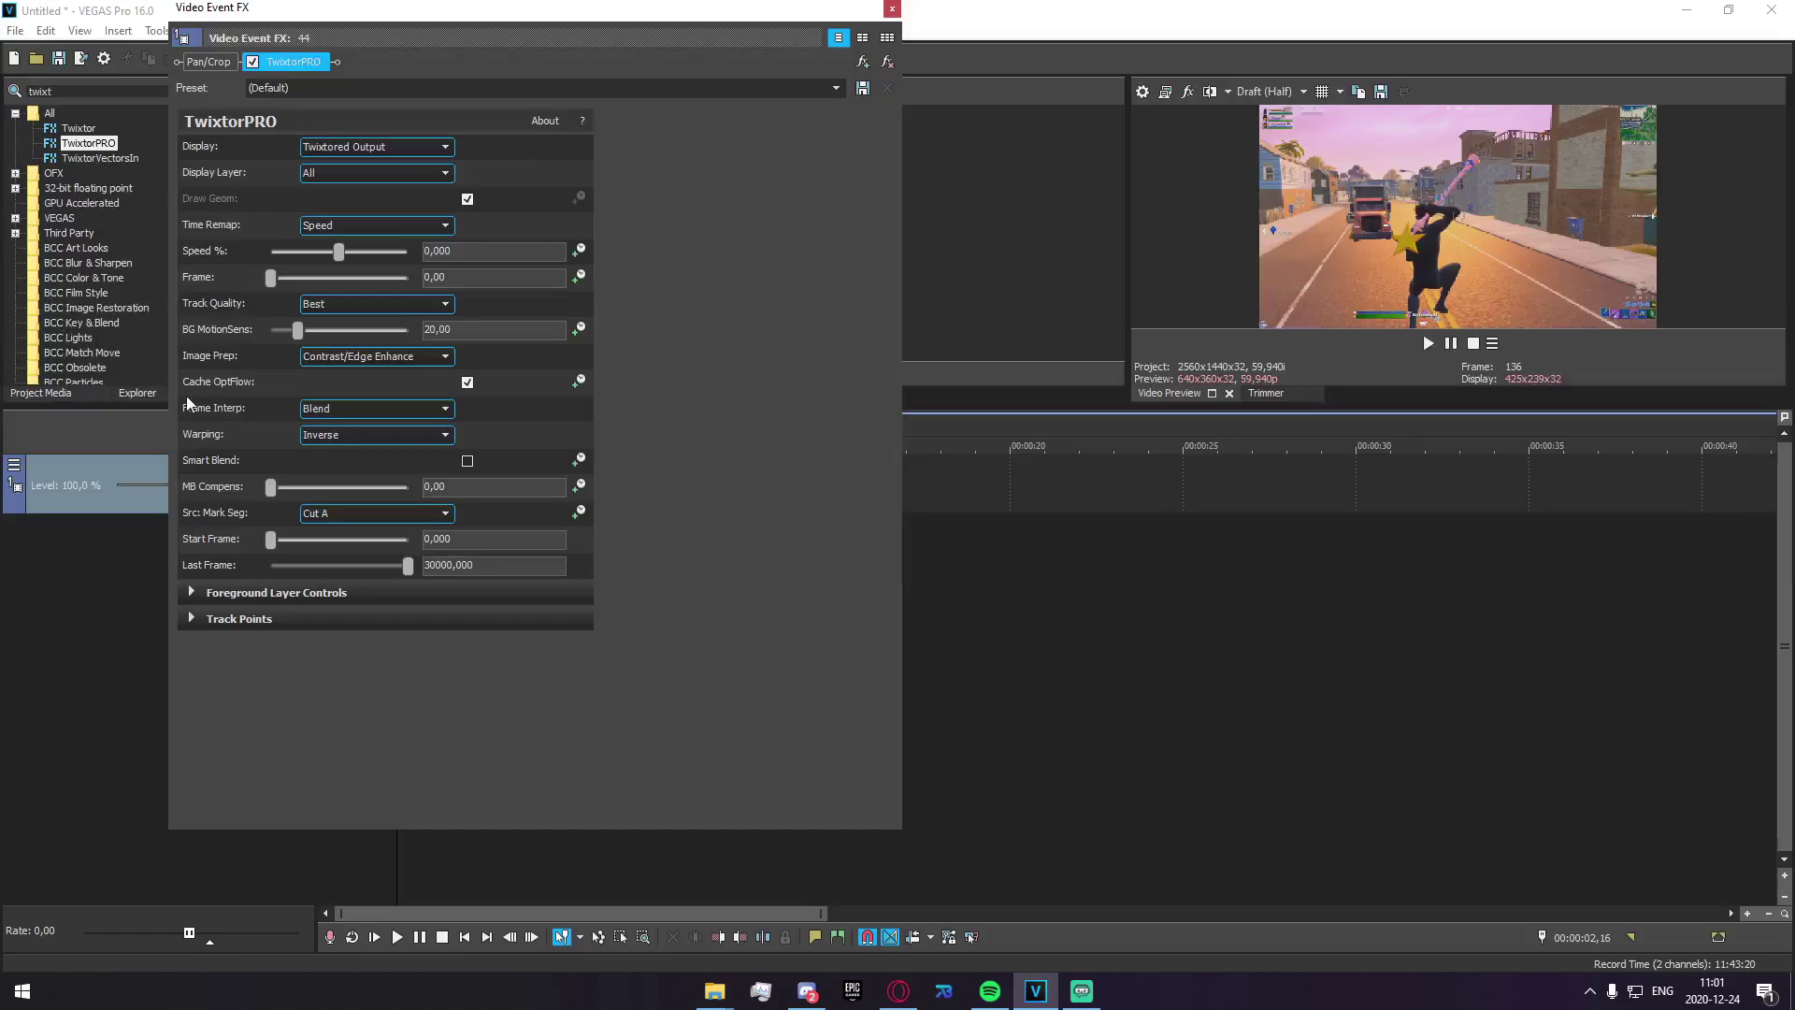
Change Frame Interp from Blend to Nearest.
{"action": "left_click", "coordinate": [467, 383]}
{"action": "left_click", "coordinate": [313, 410]}
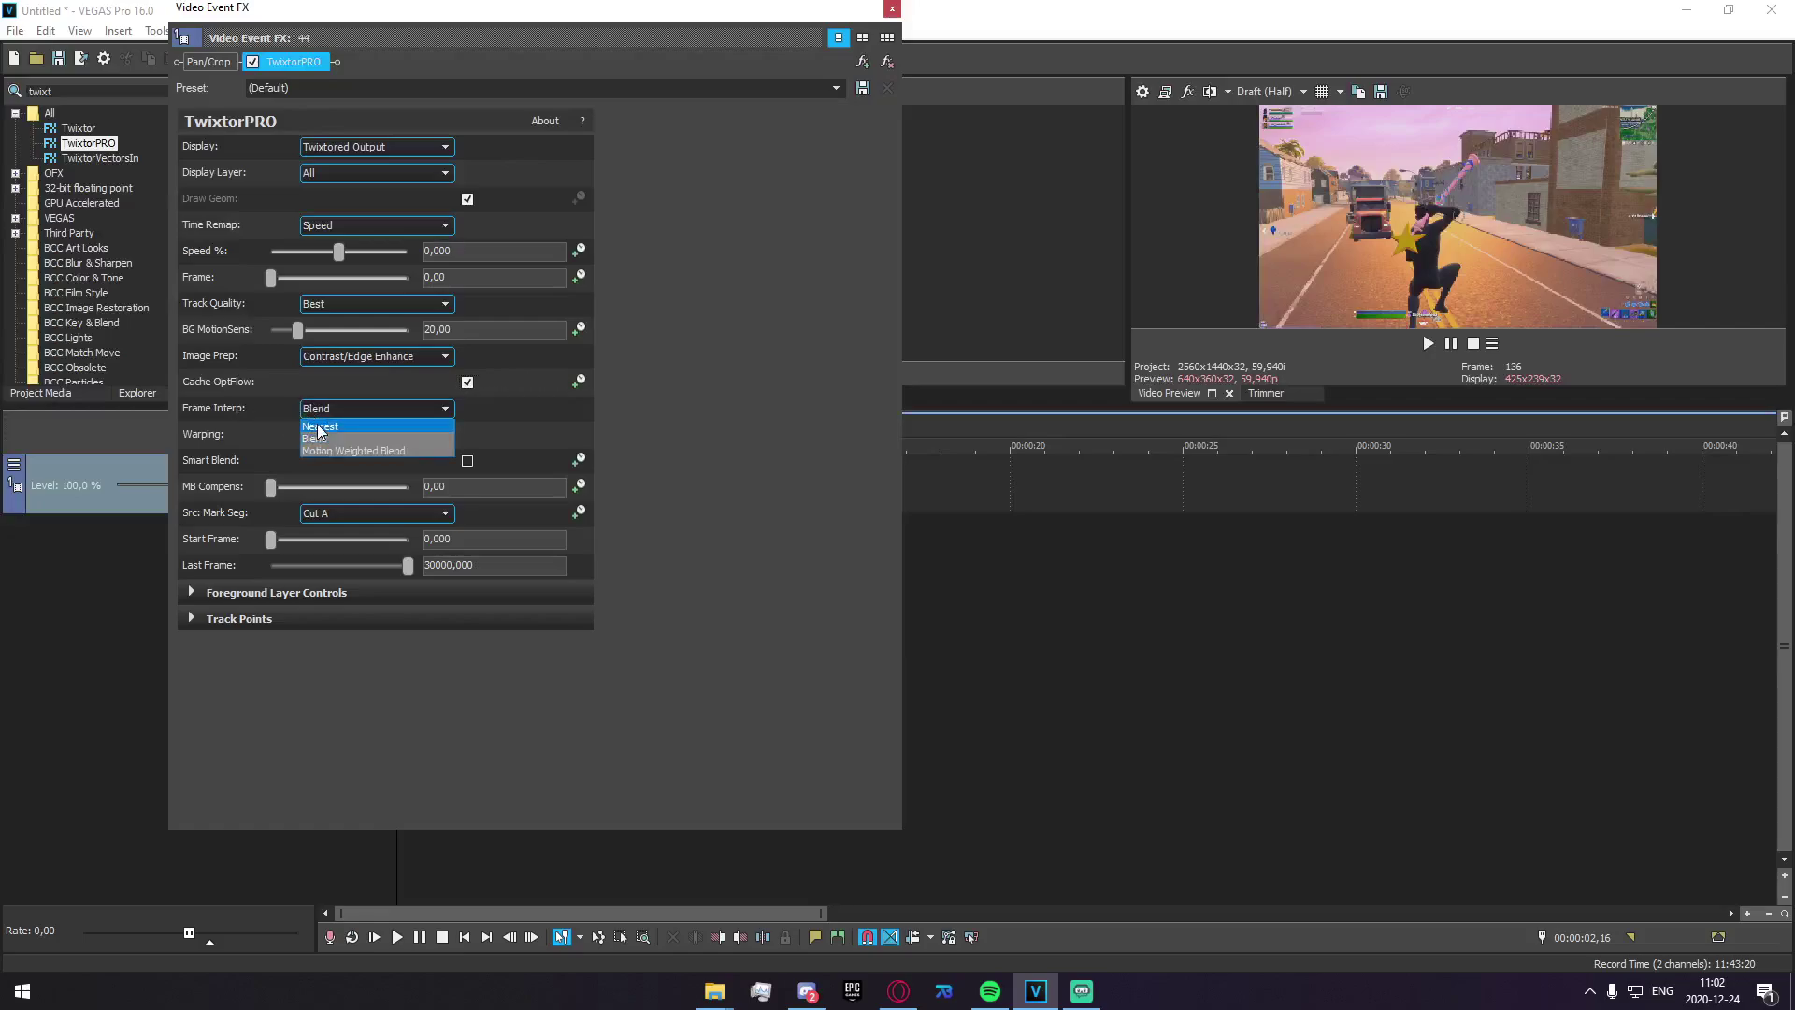
{"action": "left_click", "coordinate": [317, 428]}
{"action": "left_click", "coordinate": [316, 413]}
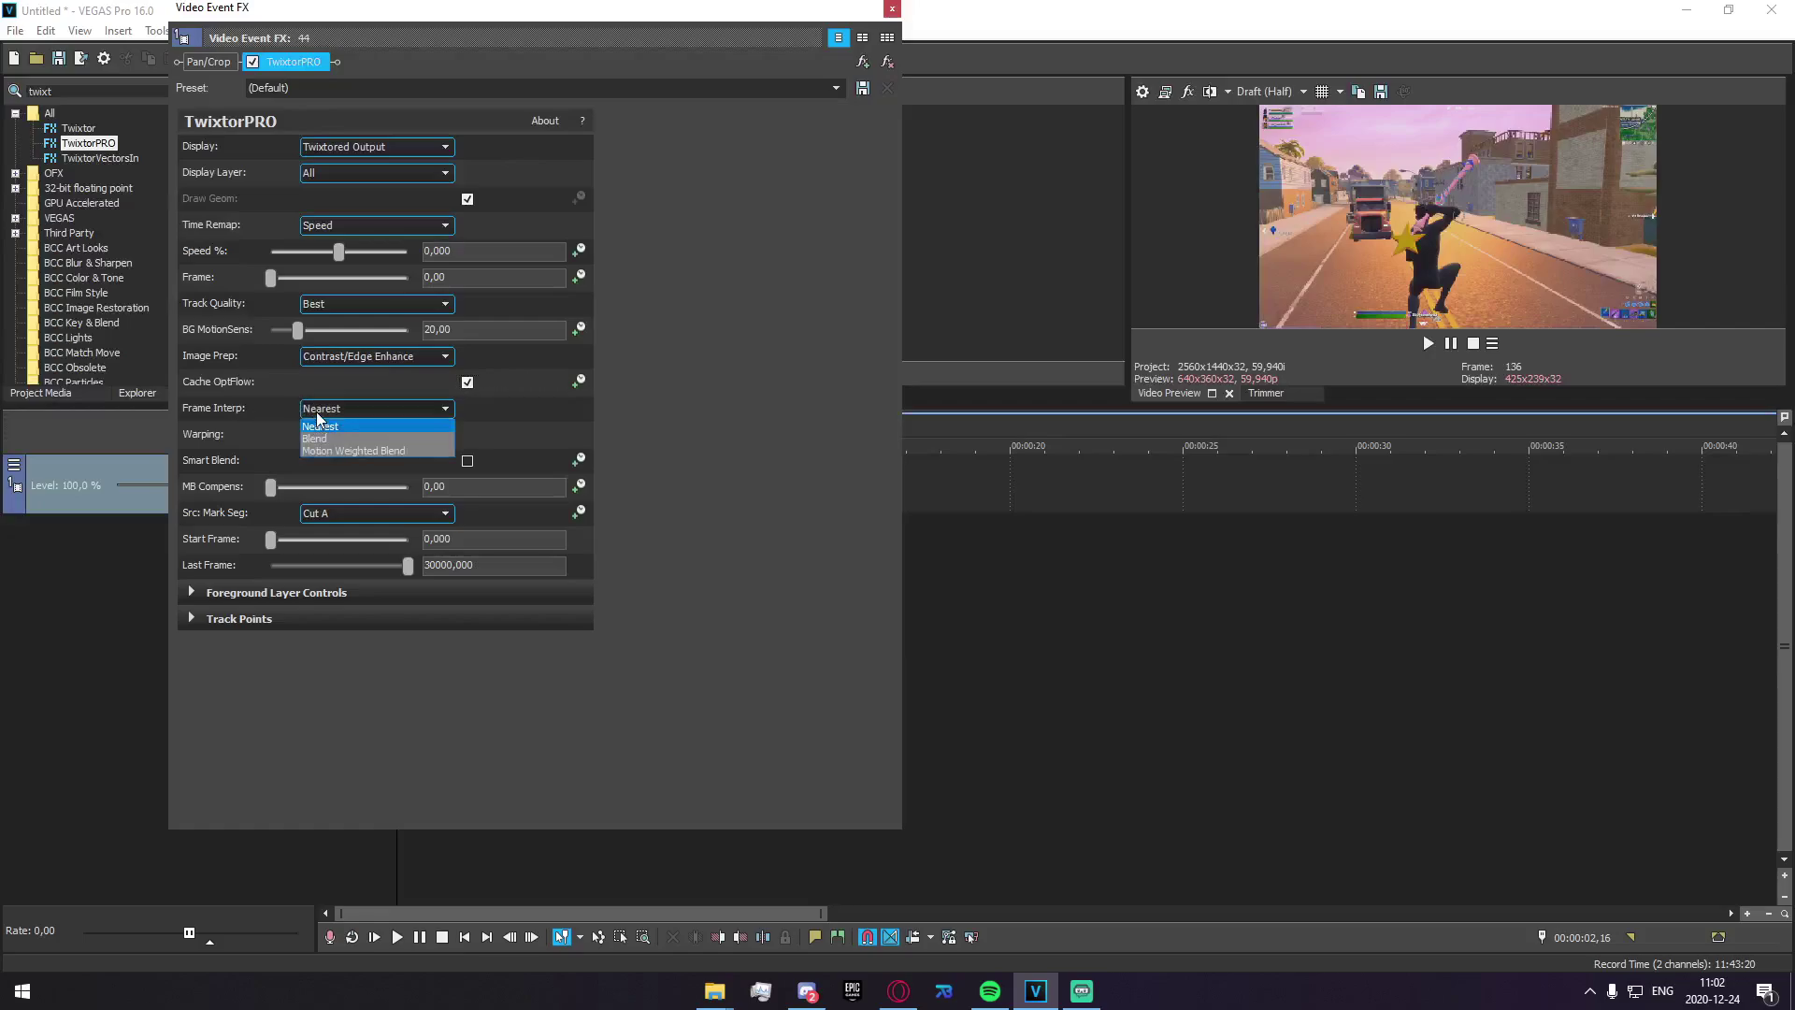
{"action": "left_click", "coordinate": [370, 427]}
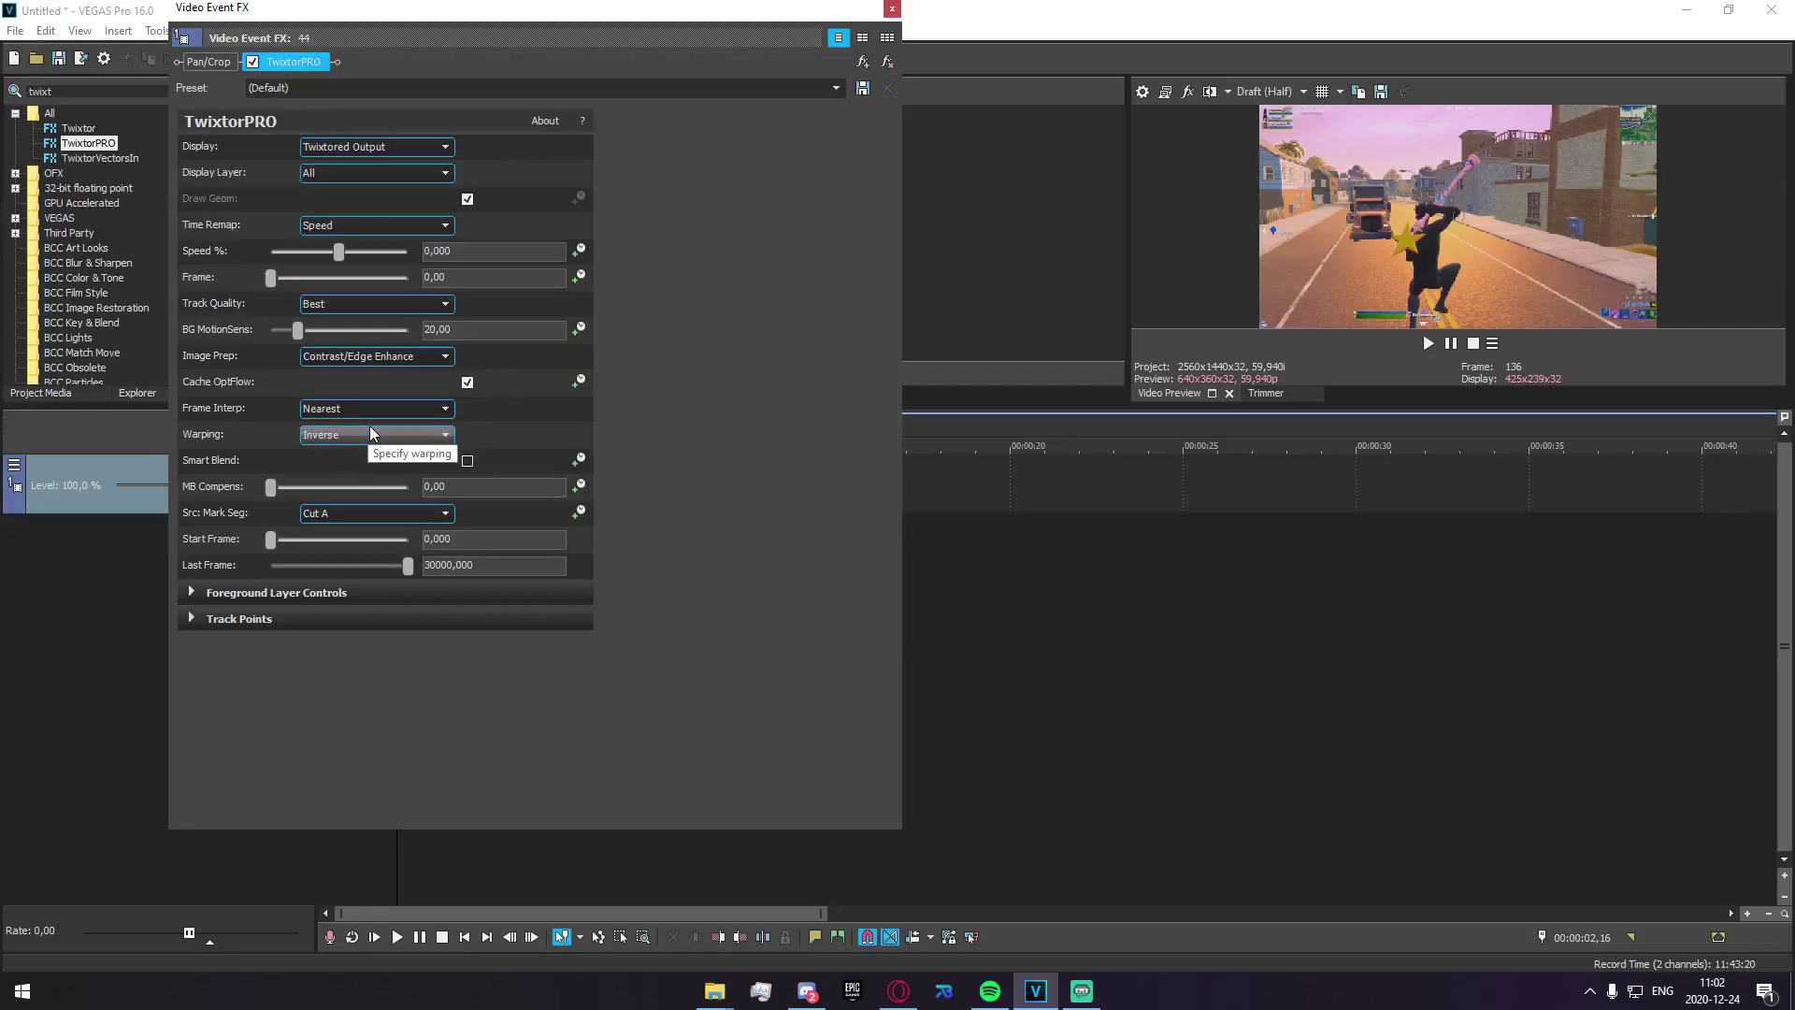
Keep Warping on Inverse and enable Smart Blend.
{"action": "left_click", "coordinate": [370, 425]}
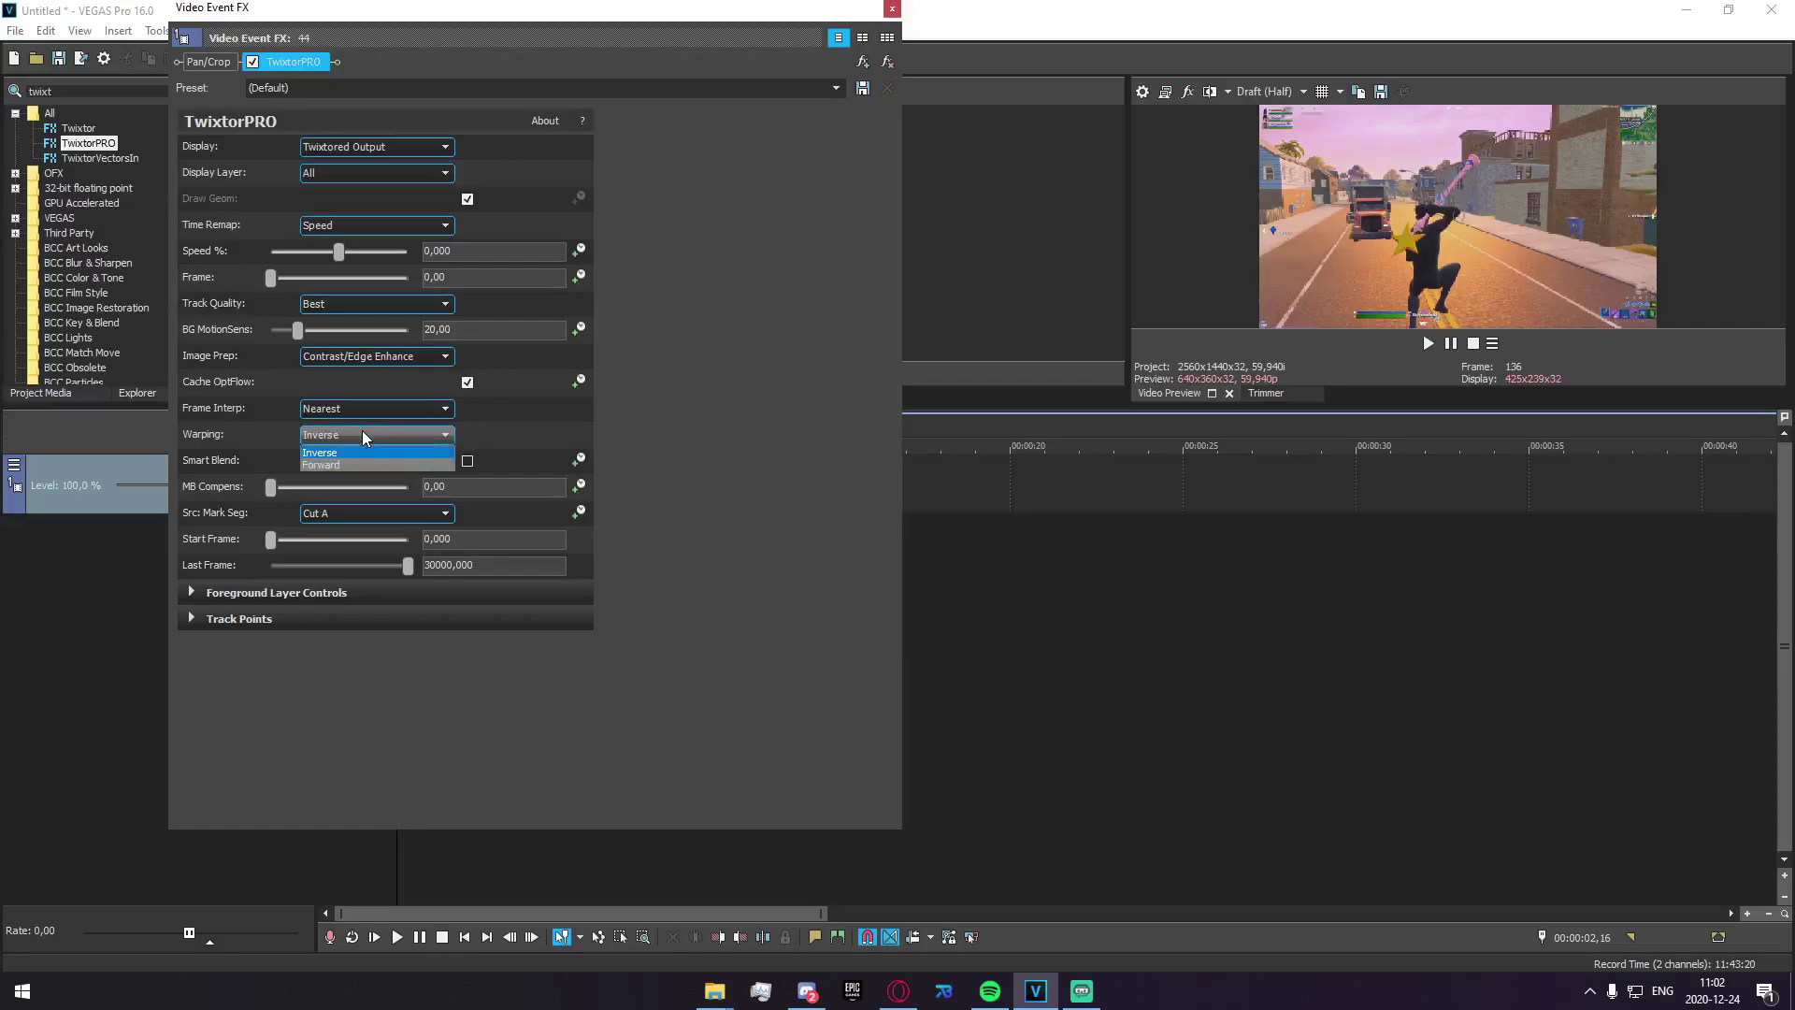
{"action": "left_click", "coordinate": [359, 435]}
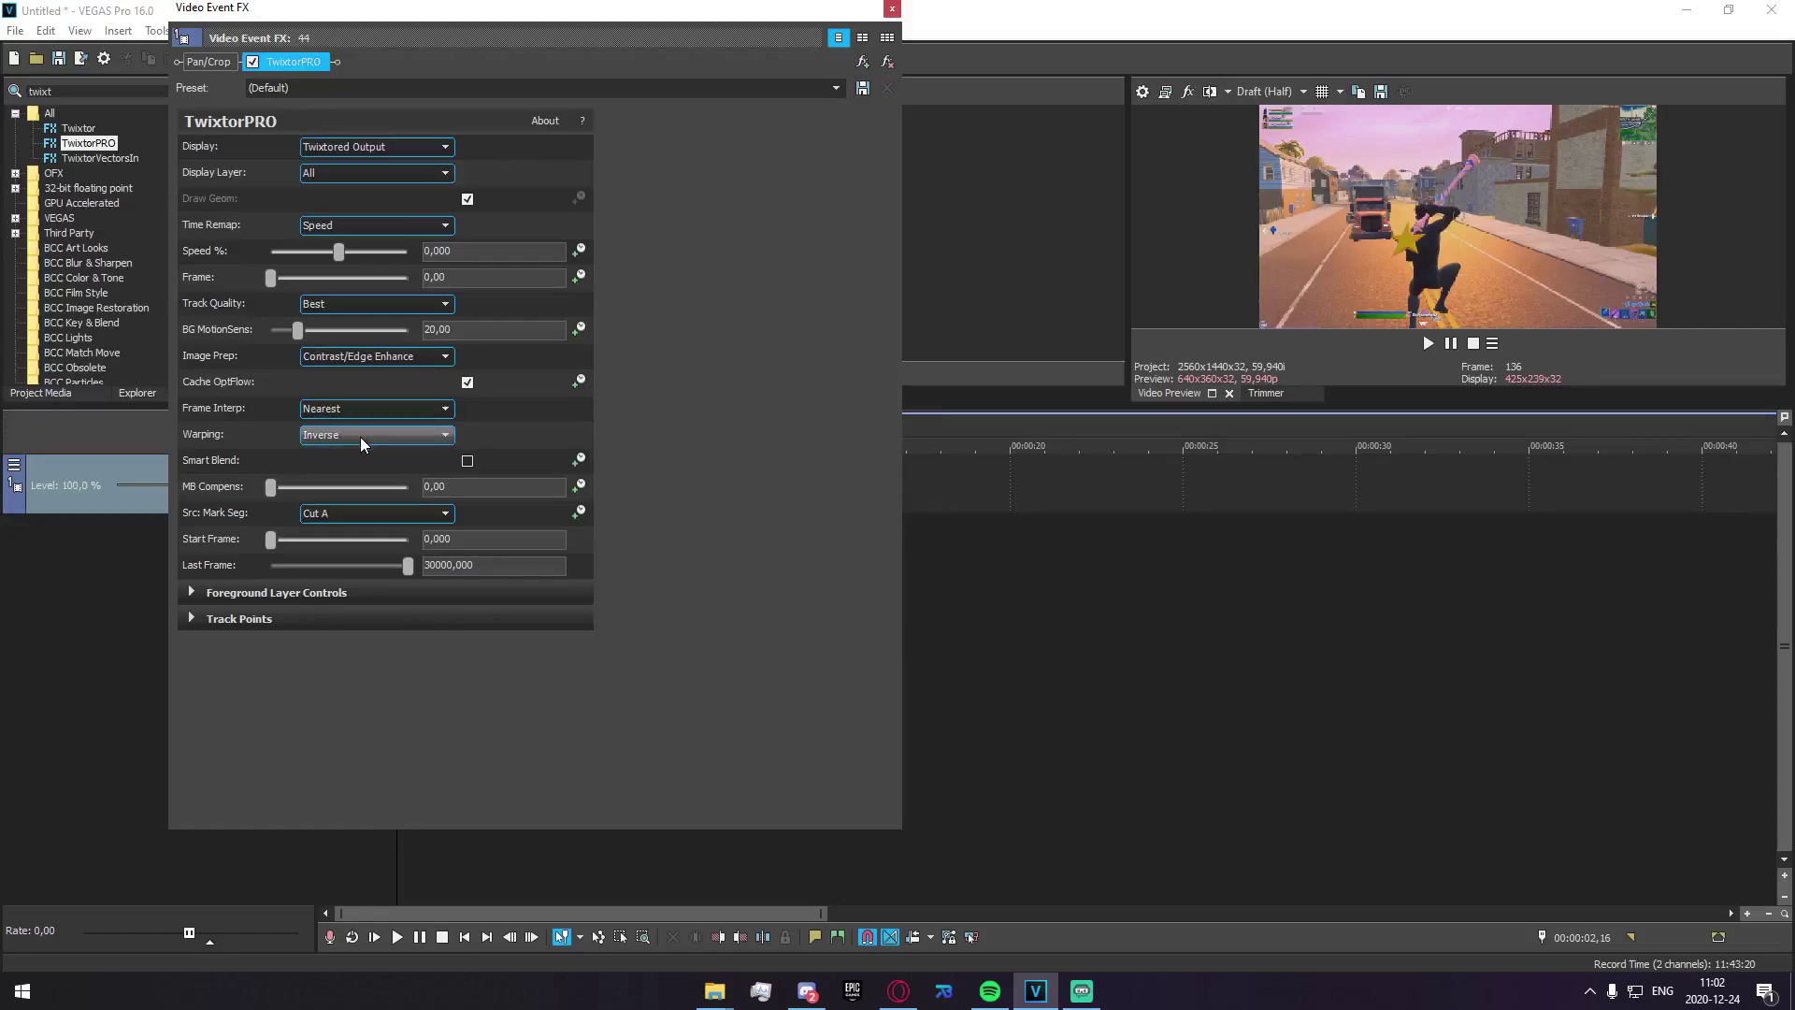
{"action": "left_click", "coordinate": [308, 434]}
{"action": "left_click", "coordinate": [308, 434]}
{"action": "left_click", "coordinate": [311, 436]}
{"action": "left_click", "coordinate": [312, 437]}
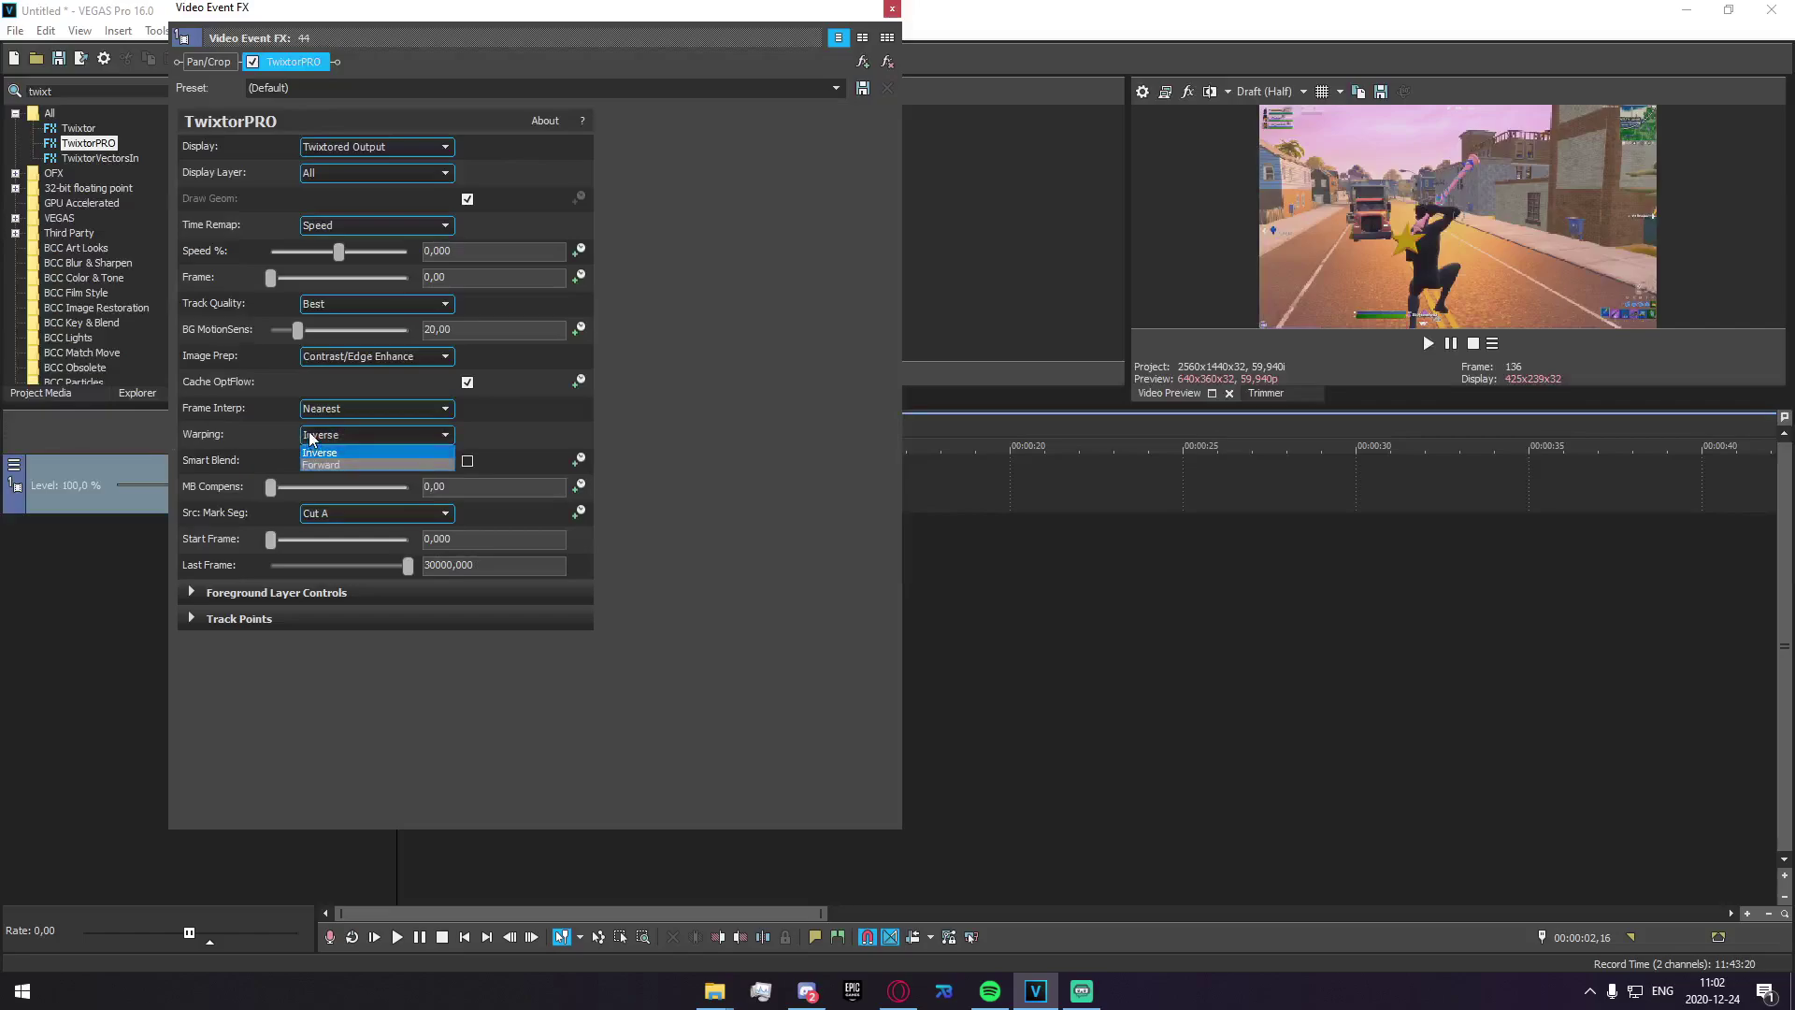
{"action": "left_click", "coordinate": [312, 433]}
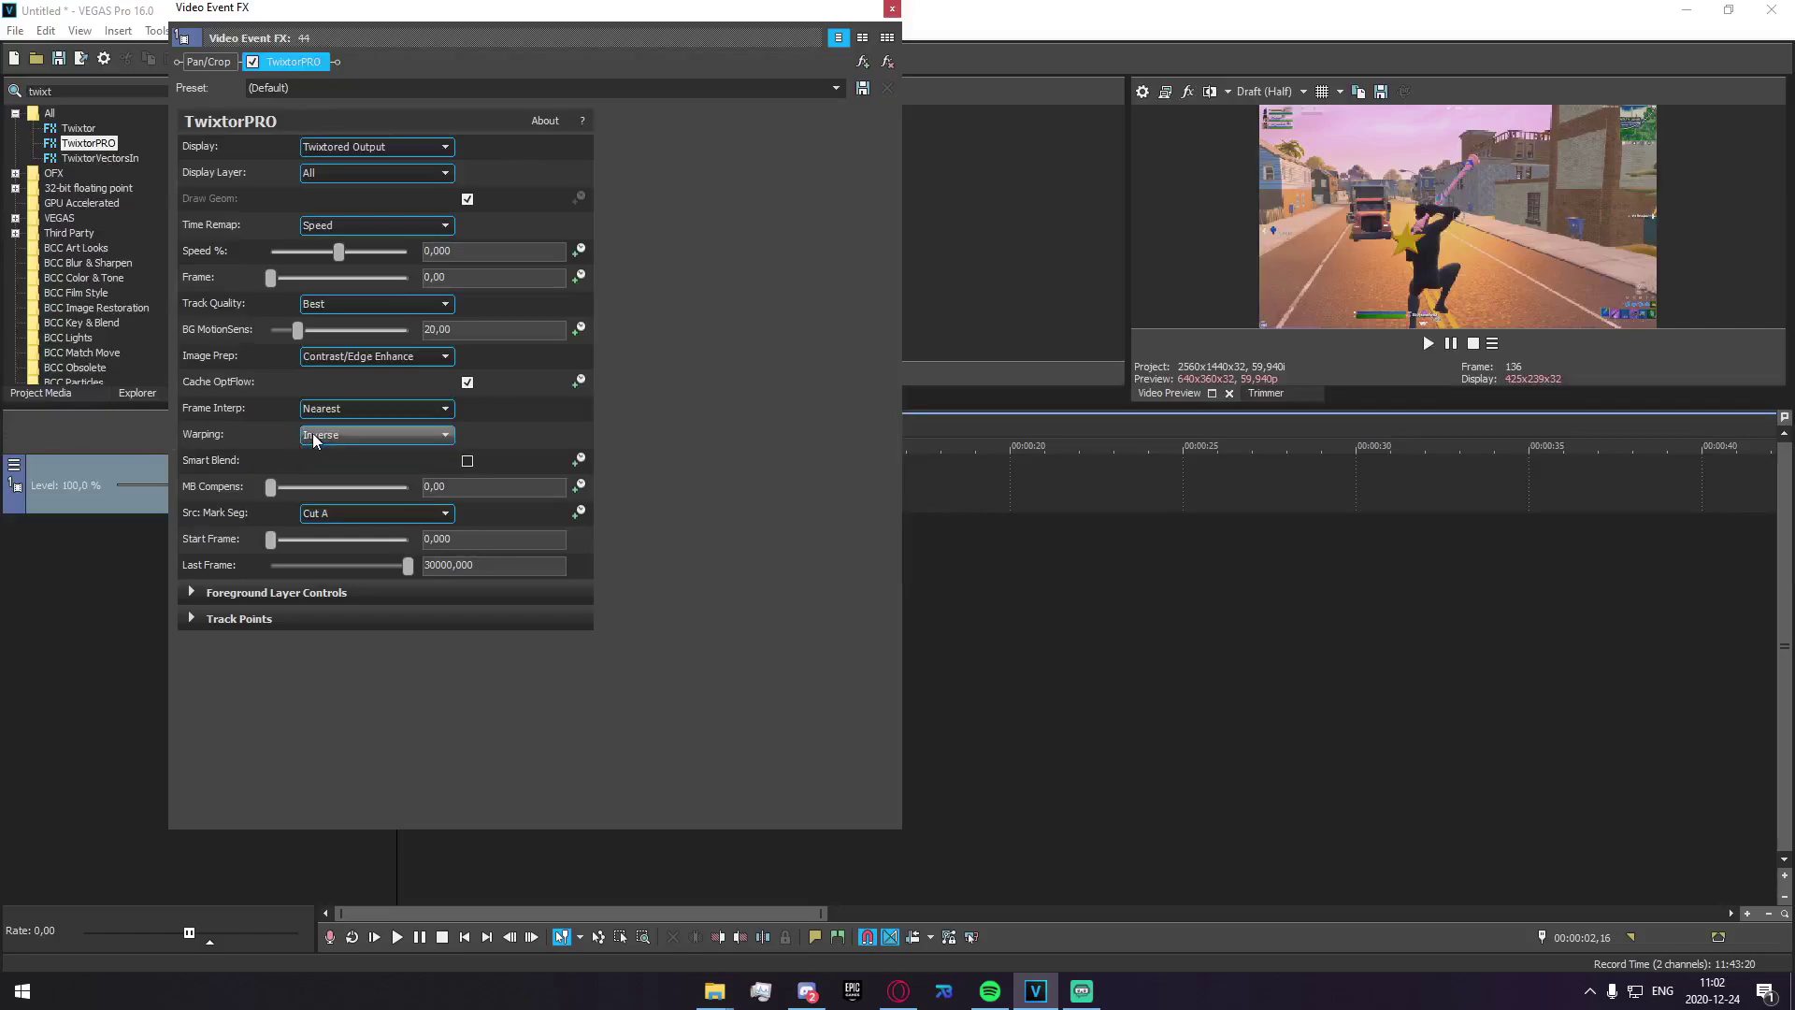
{"action": "left_click", "coordinate": [314, 437]}
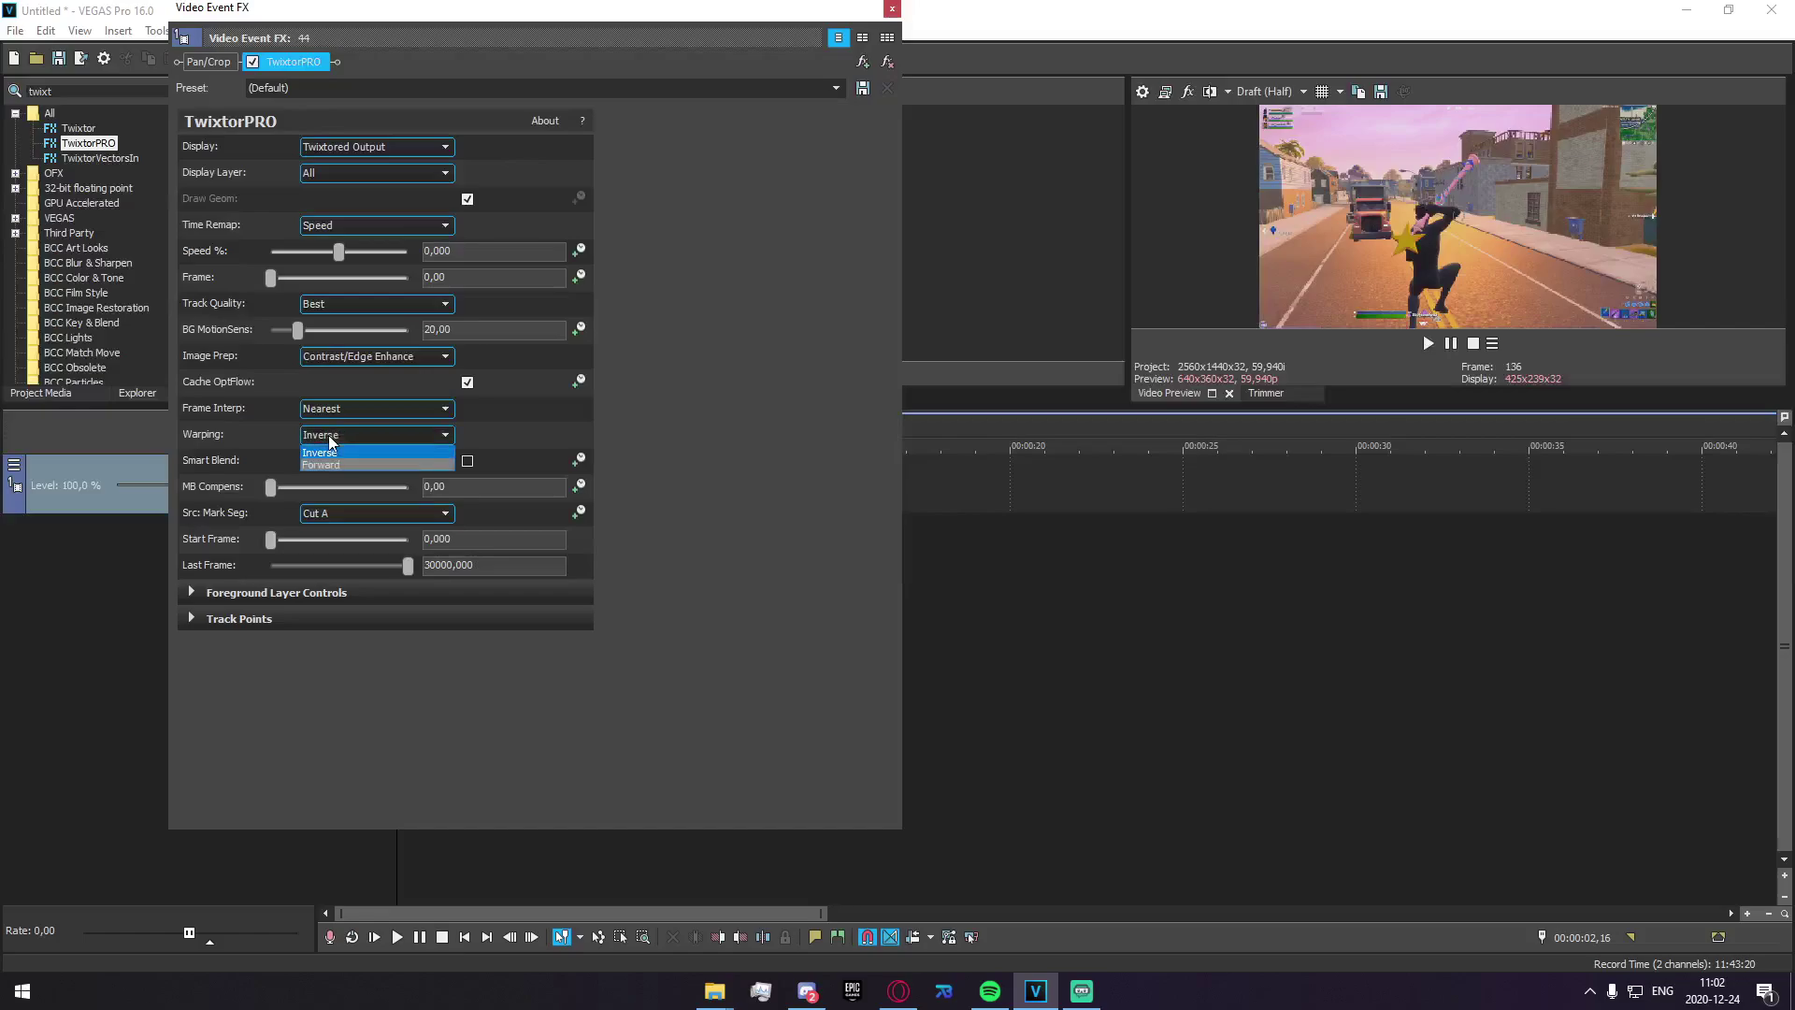
{"action": "left_click", "coordinate": [313, 455]}
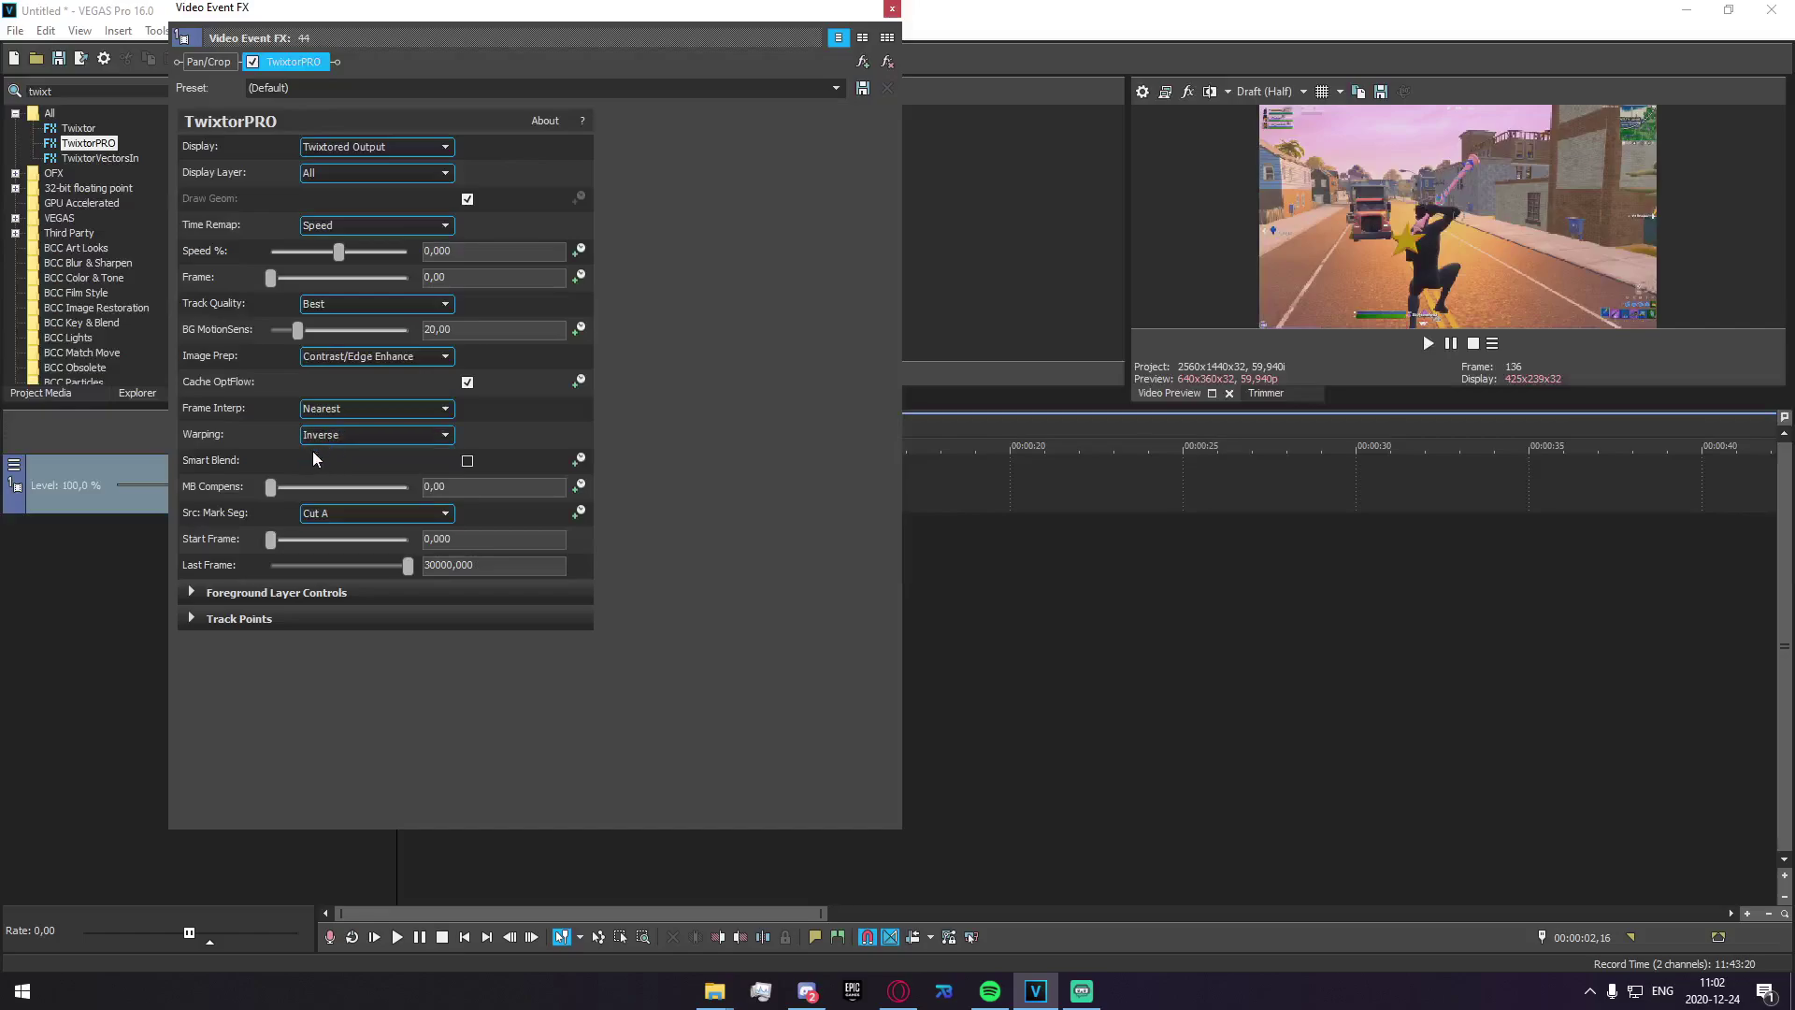
{"action": "left_click", "coordinate": [467, 462]}
{"action": "left_click_drag", "start_coordinate": [270, 488], "coordinate": [284, 499]}
{"action": "left_click_drag", "start_coordinate": [286, 496], "coordinate": [157, 465]}
{"action": "left_click", "coordinate": [348, 513]}
{"action": "left_click", "coordinate": [328, 529]}
{"action": "left_click", "coordinate": [324, 519]}
{"action": "left_click", "coordinate": [329, 514]}
{"action": "left_click", "coordinate": [193, 592]}
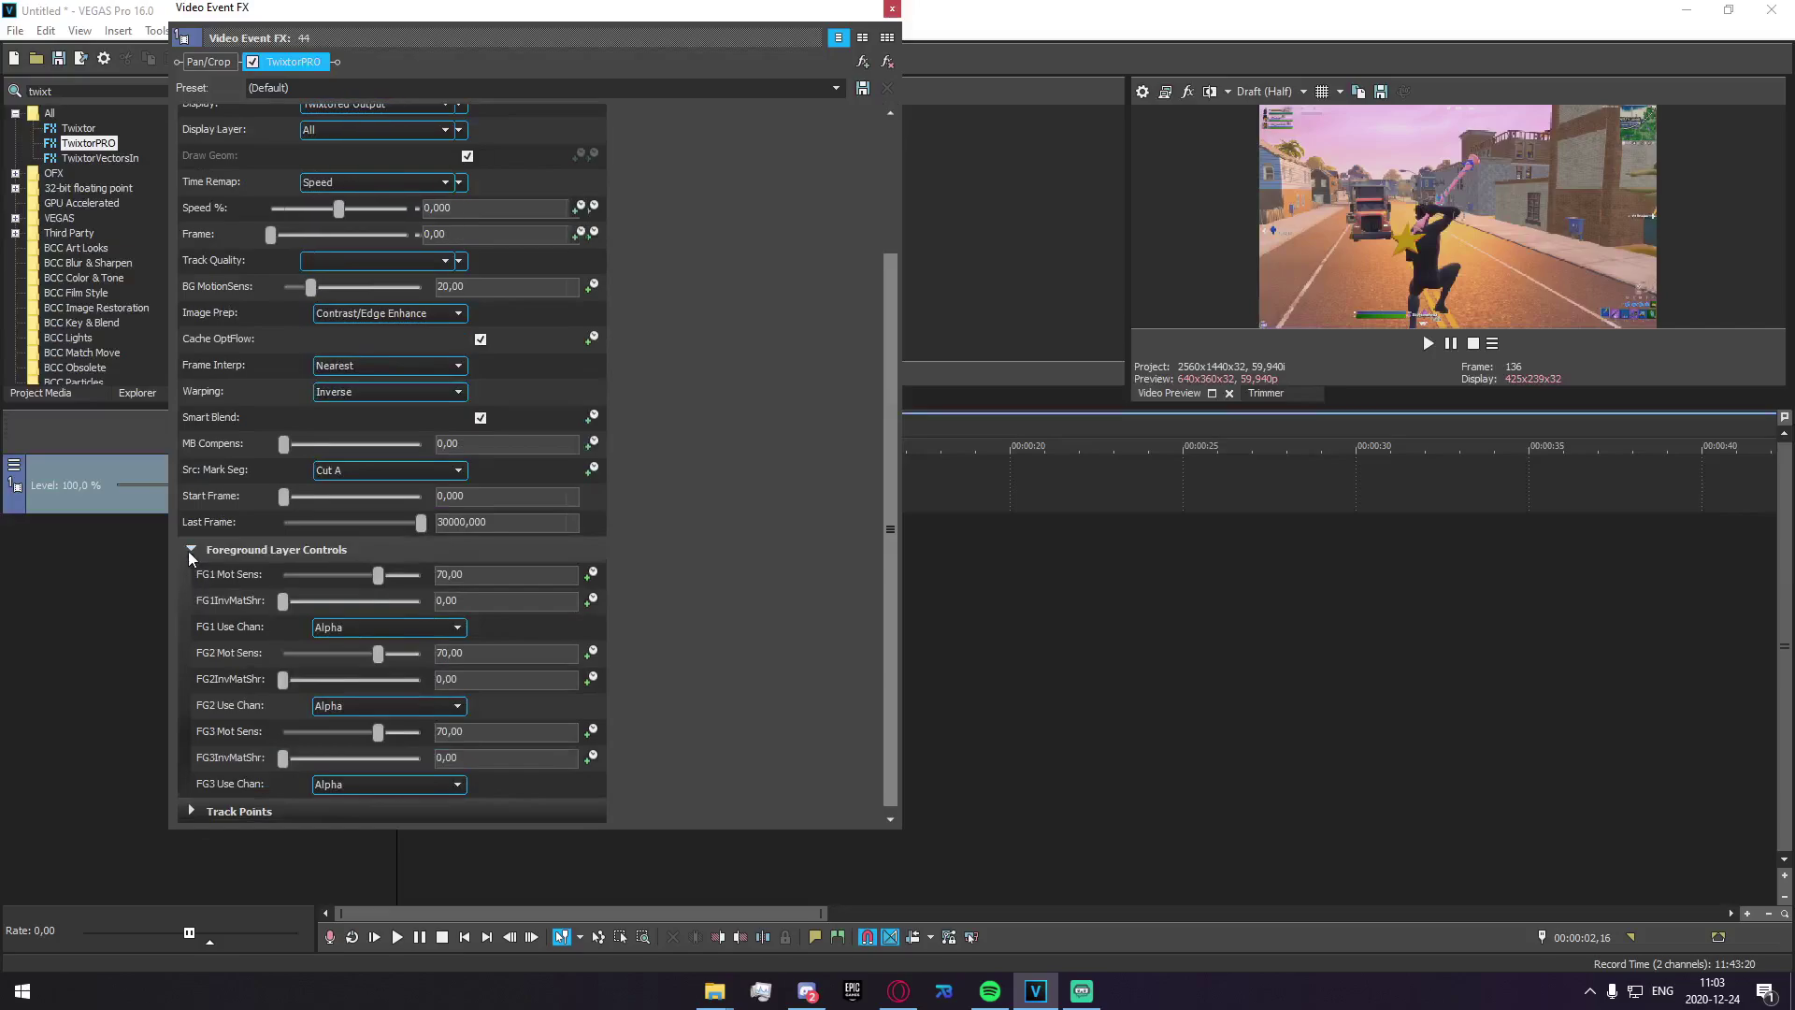
{"action": "left_click", "coordinate": [188, 552]}
{"action": "left_click", "coordinate": [194, 615]}
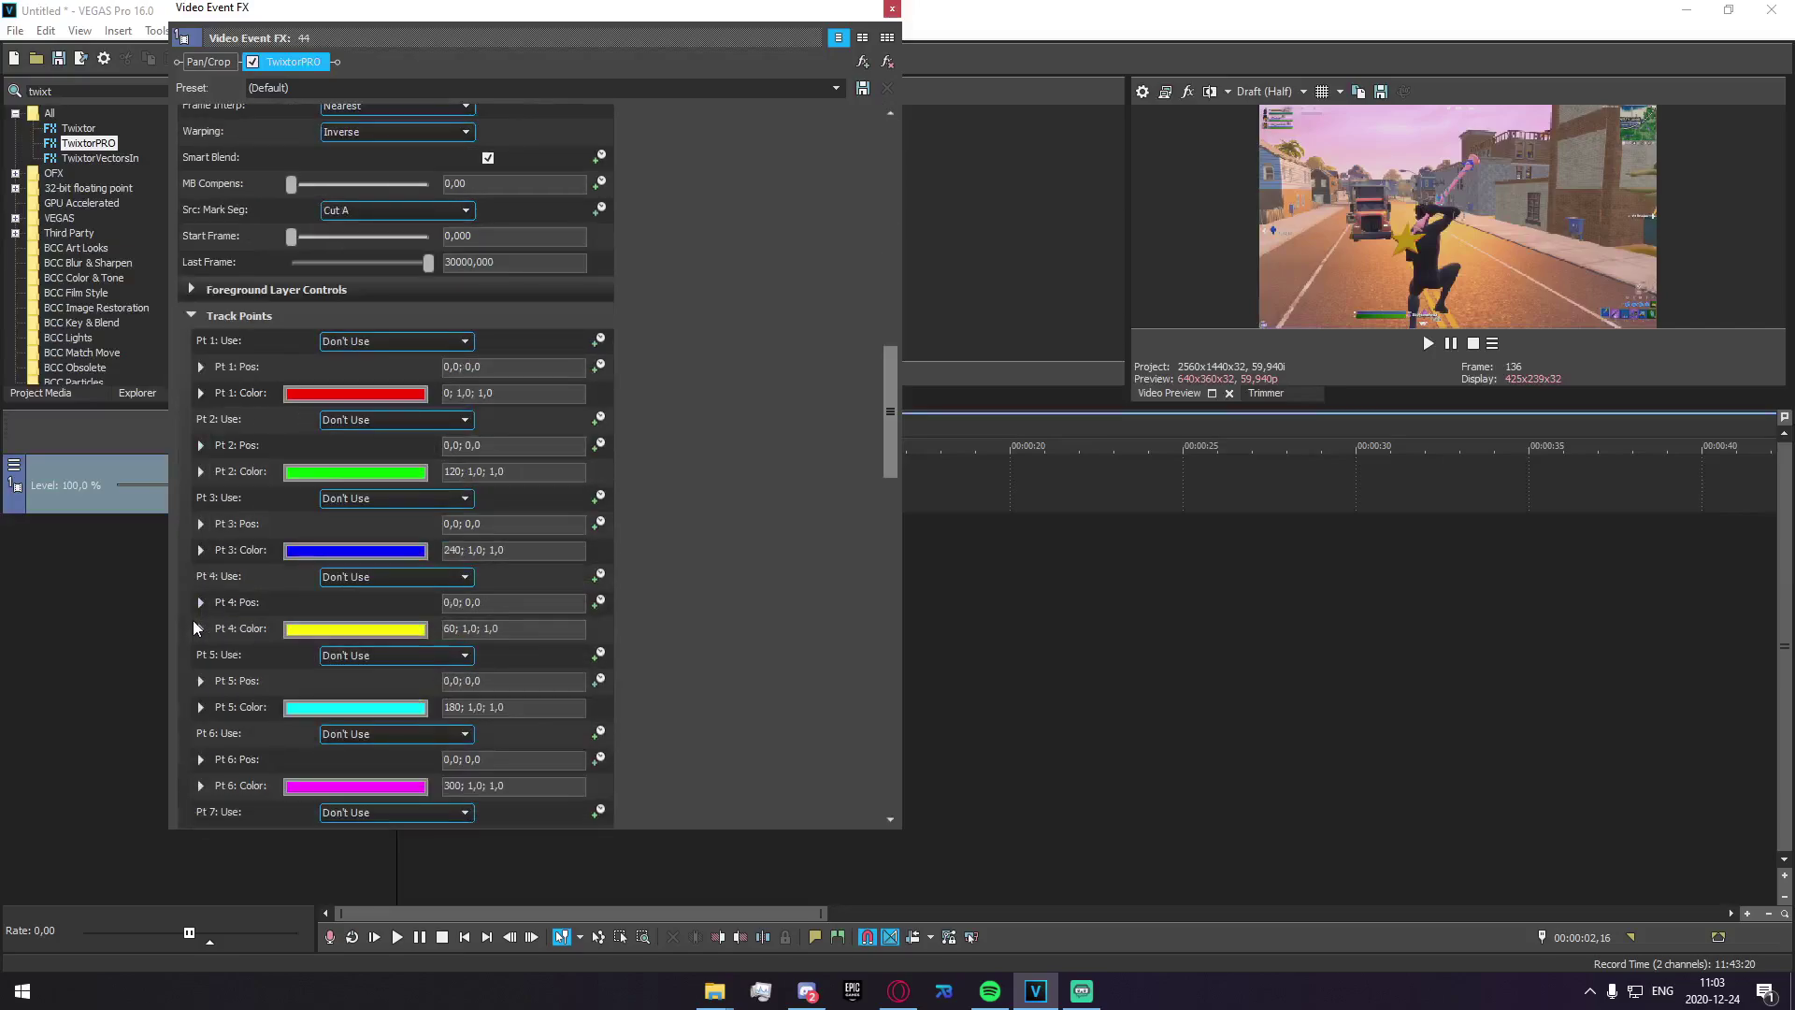
{"action": "scroll", "coordinate": [195, 627], "scroll_direction": "down", "scroll_amount": 8}
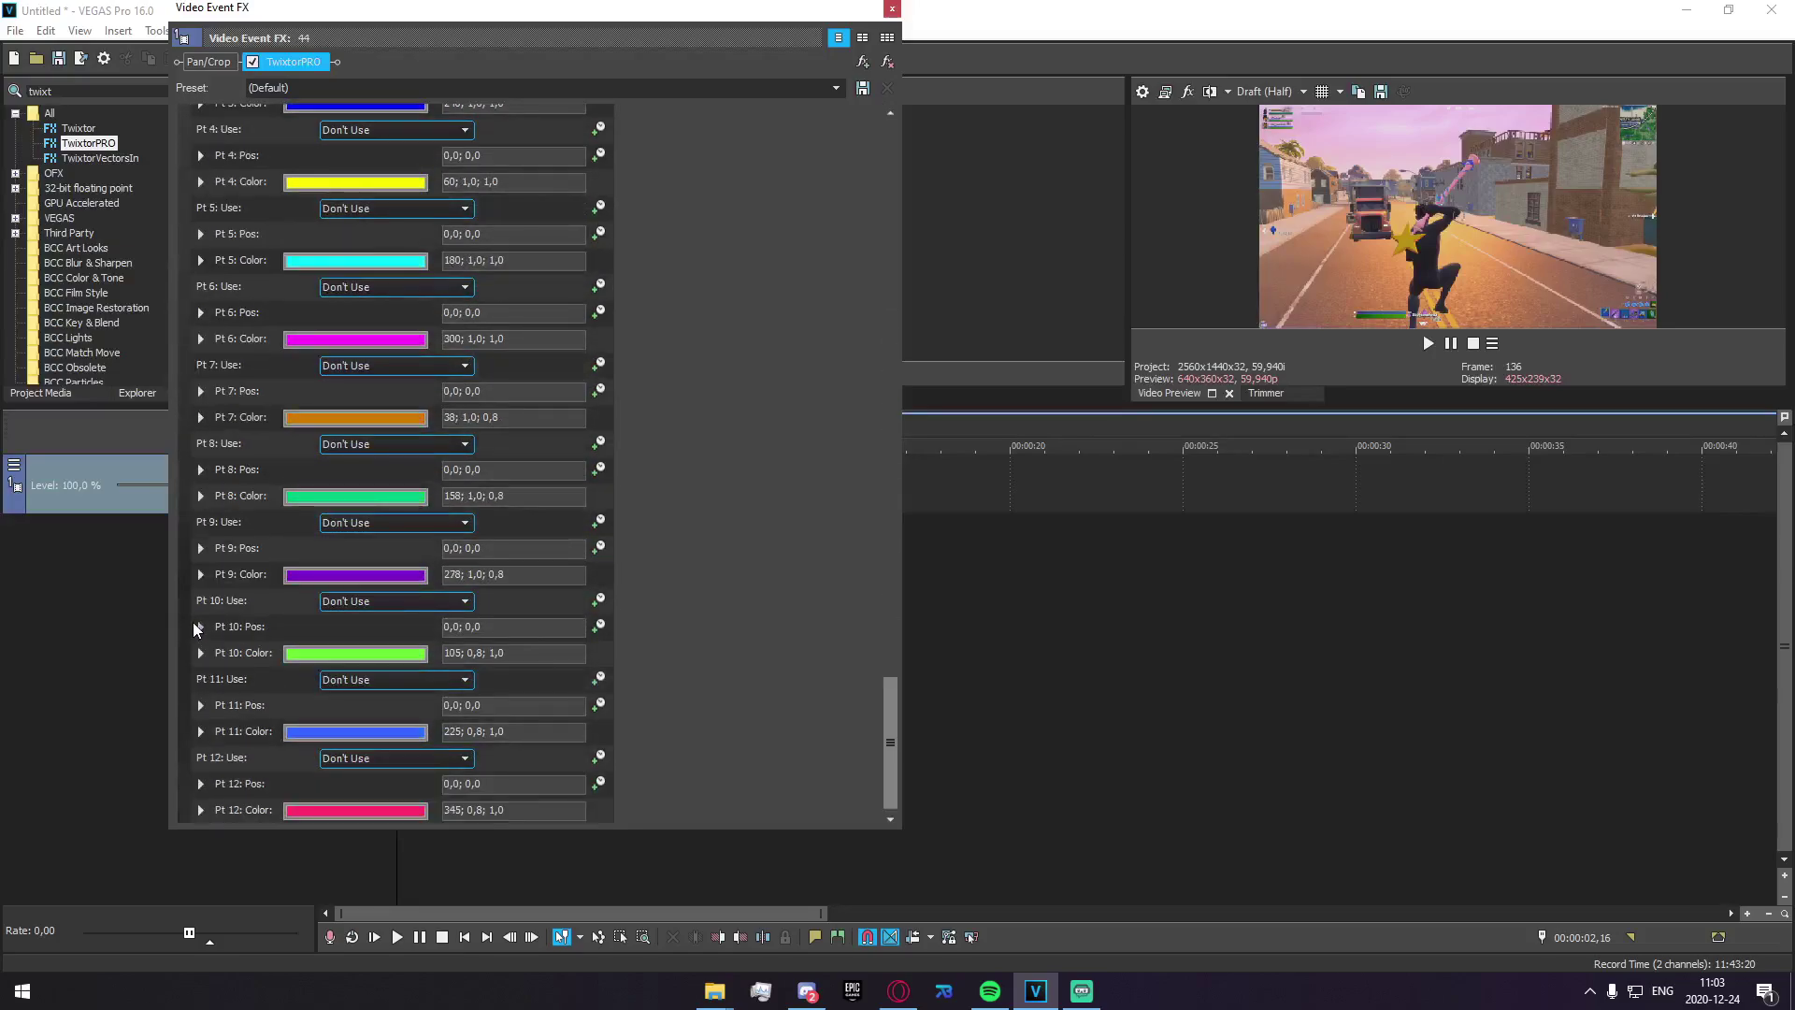
{"action": "scroll", "coordinate": [191, 632], "scroll_direction": "up", "scroll_amount": 7}
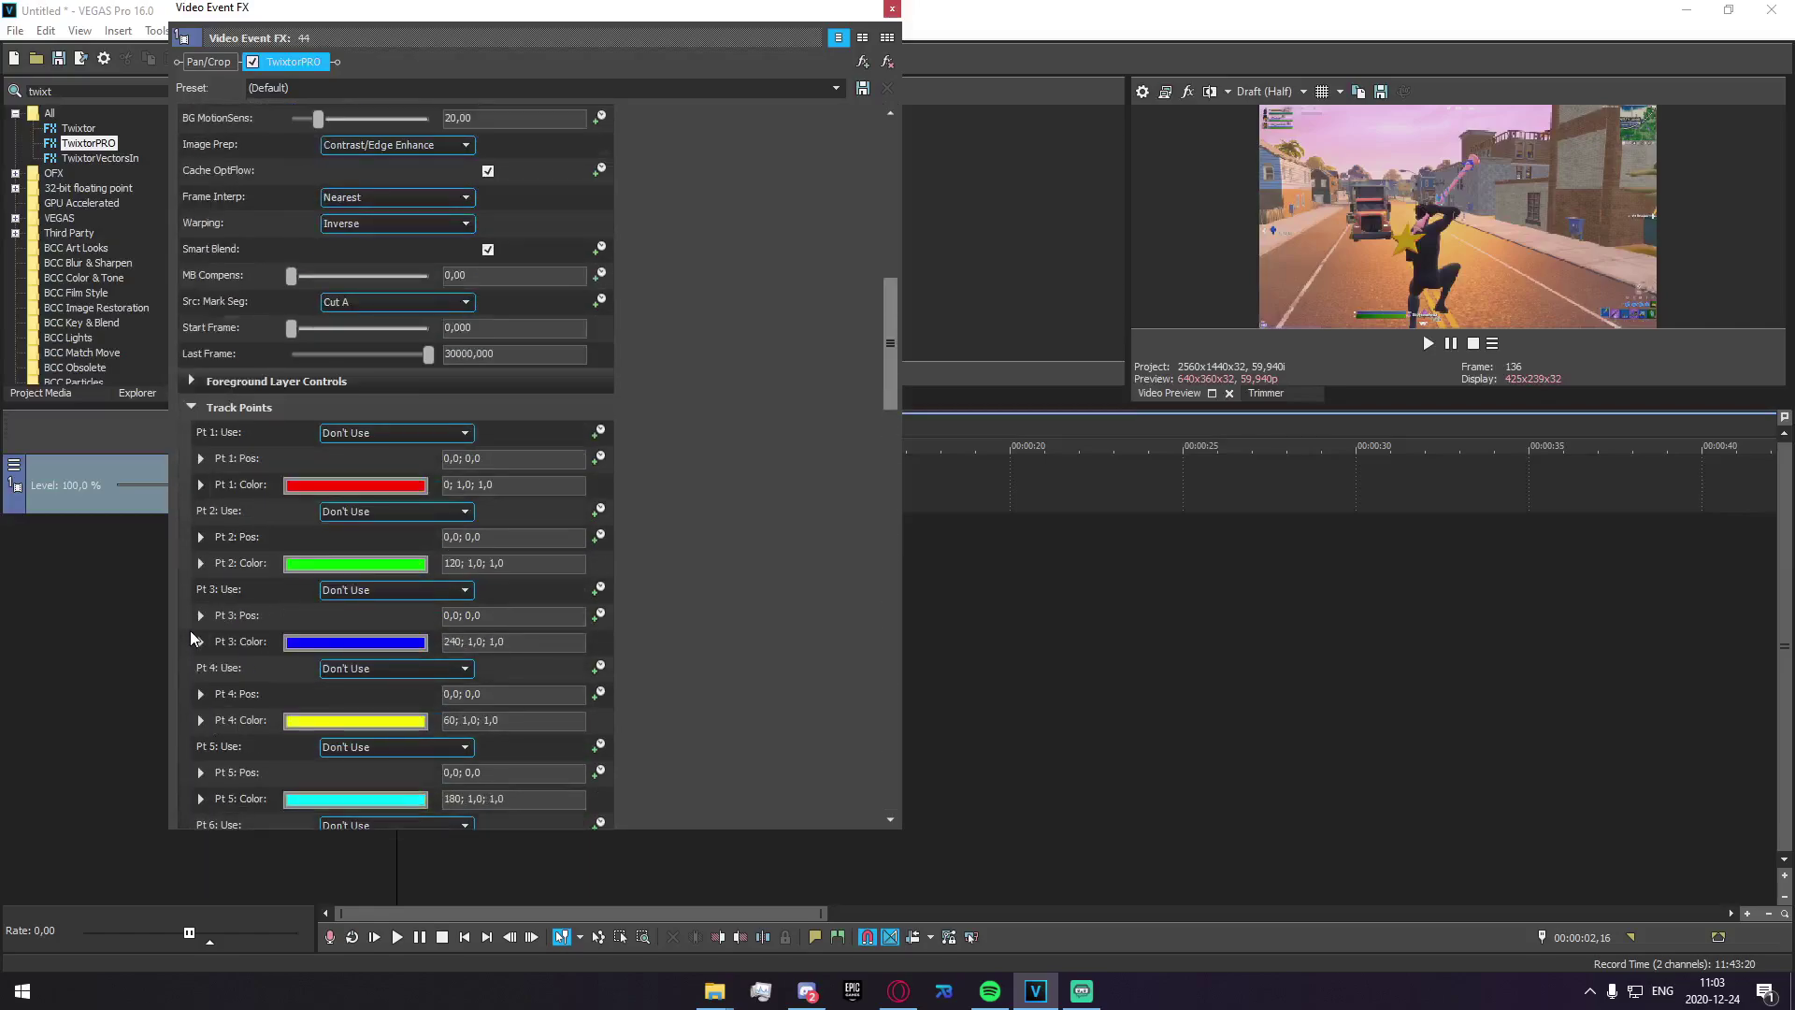
{"action": "left_click", "coordinate": [193, 409]}
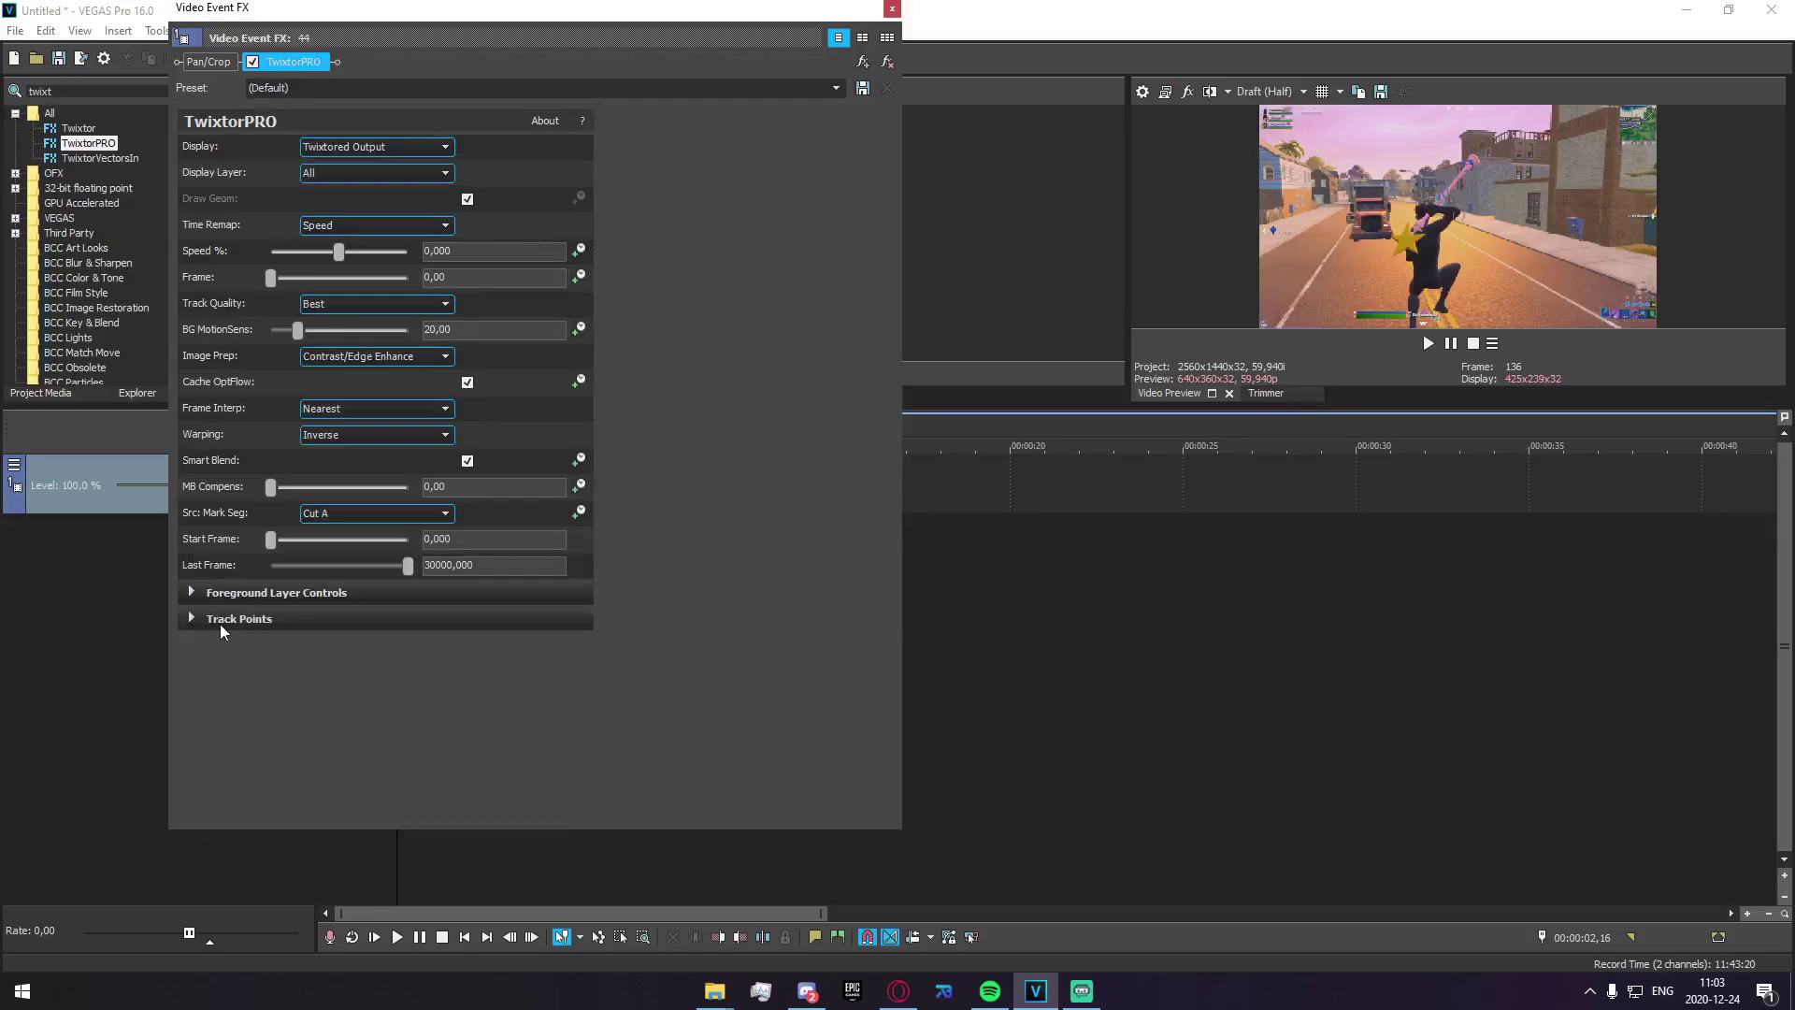